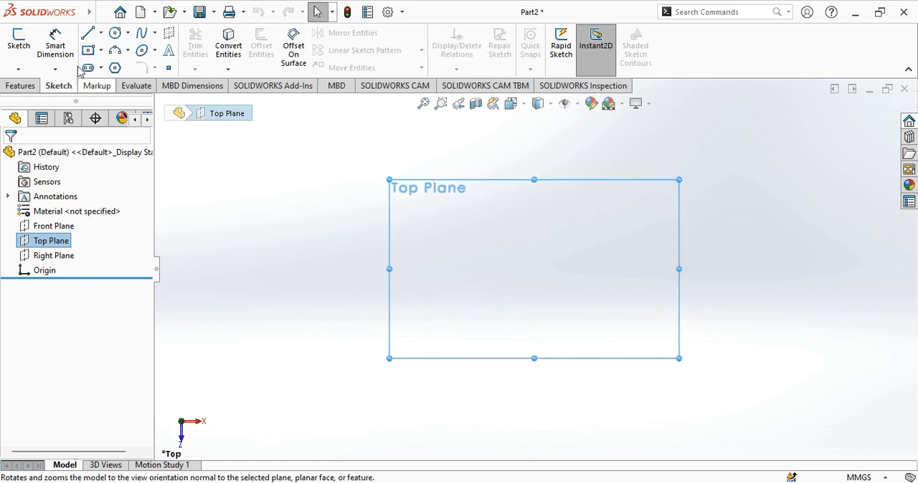
- Sketch a closed U-shaped profile about 33 mm tall on the Top Plane, its base through the origin and an upper notch about 39 mm wide
click(87, 36)
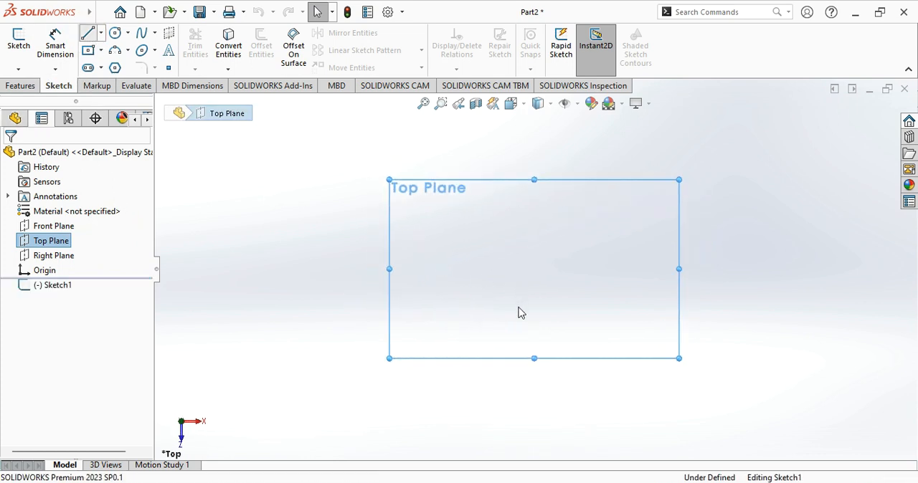
click(487, 269)
click(534, 269)
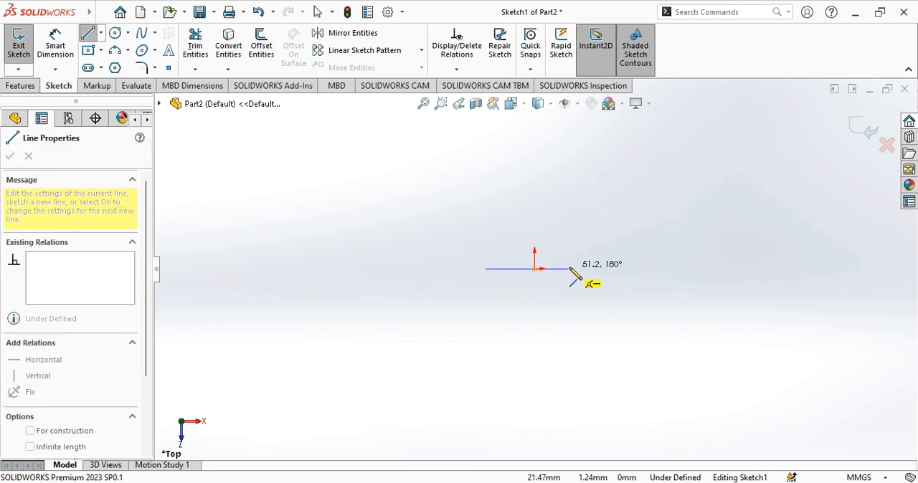
click(577, 269)
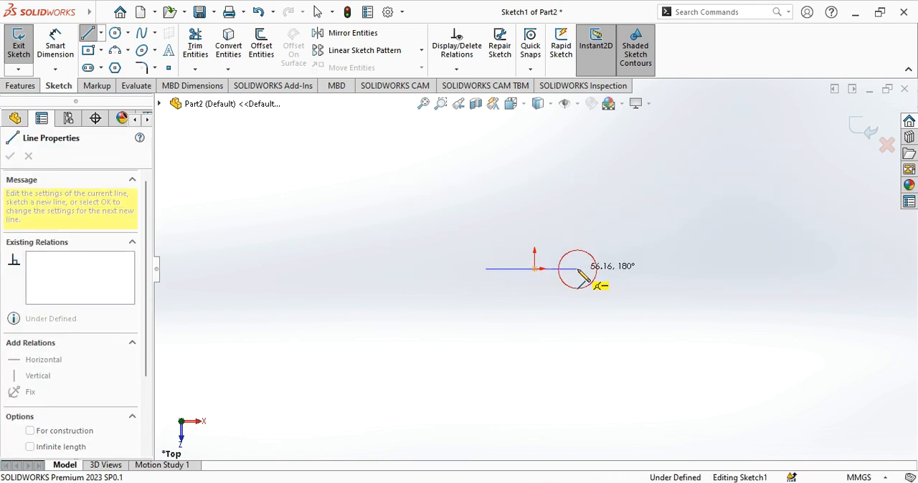
click(577, 215)
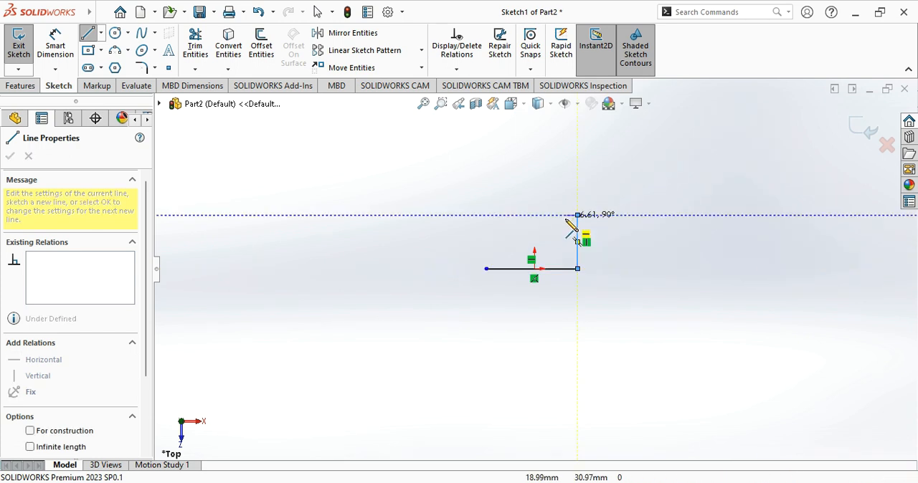
click(563, 215)
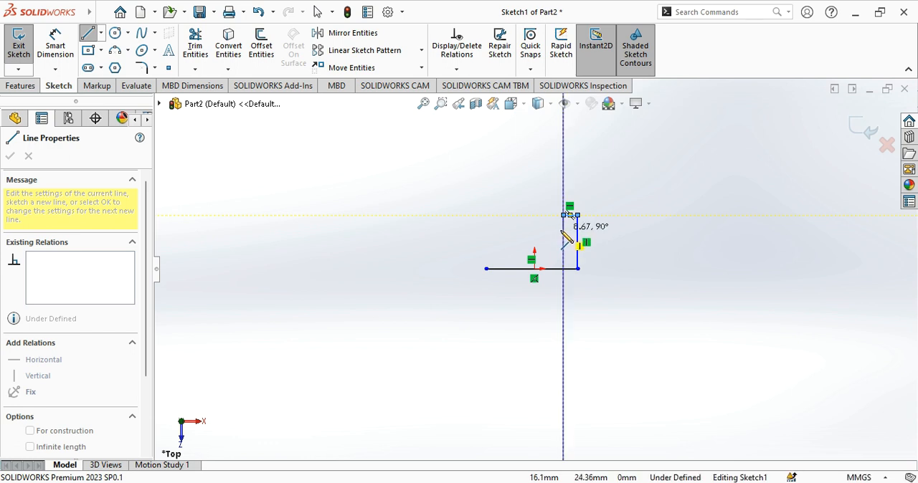
click(563, 230)
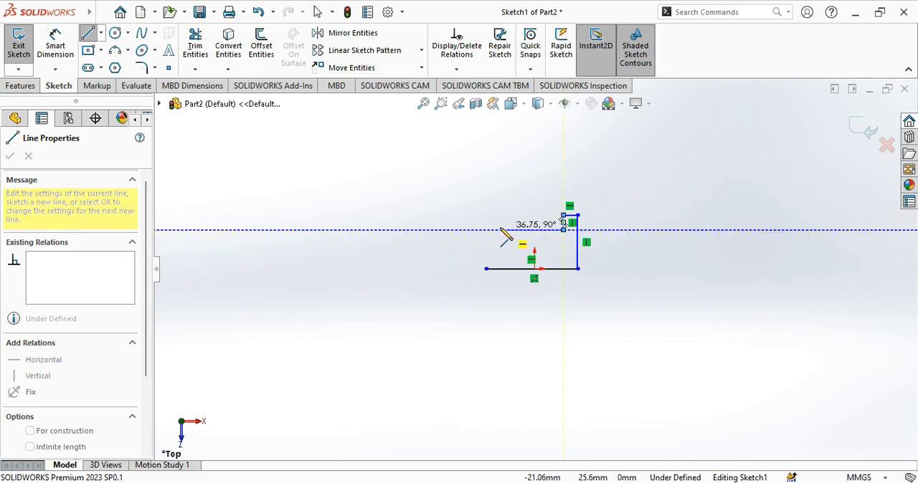
click(500, 230)
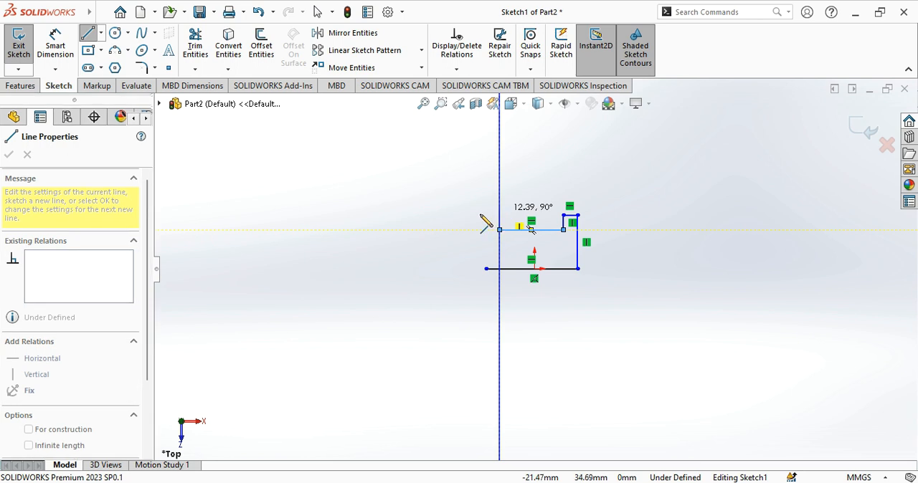
click(500, 215)
click(487, 215)
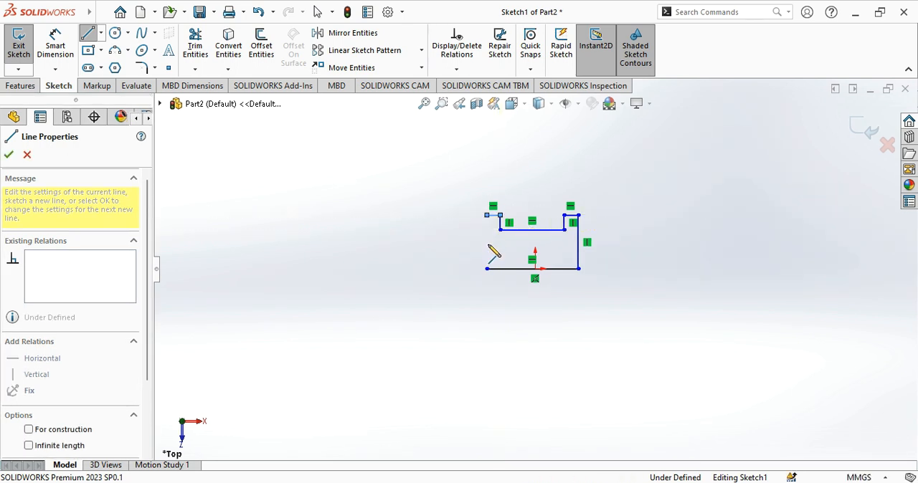
click(487, 270)
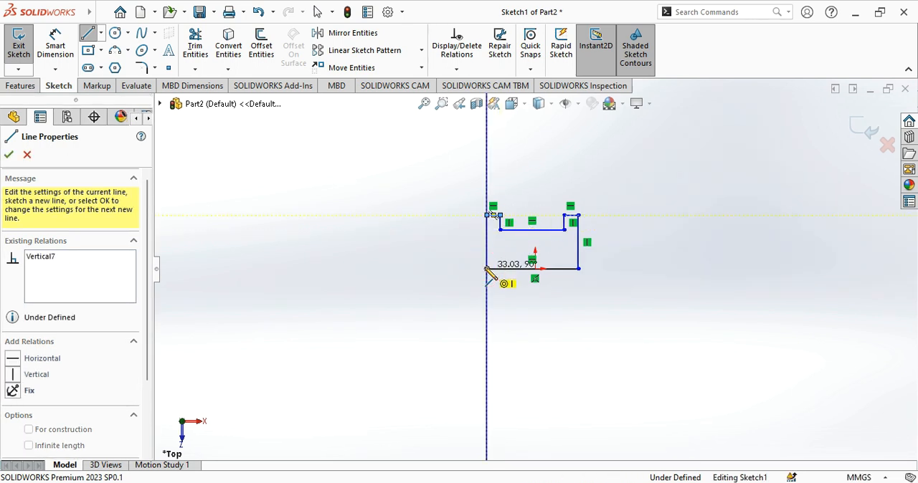
right_click(485, 269)
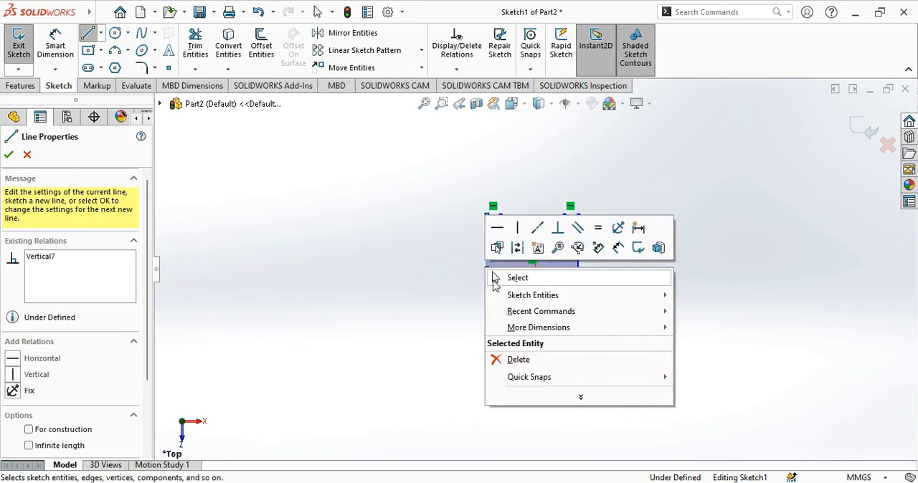
click(501, 279)
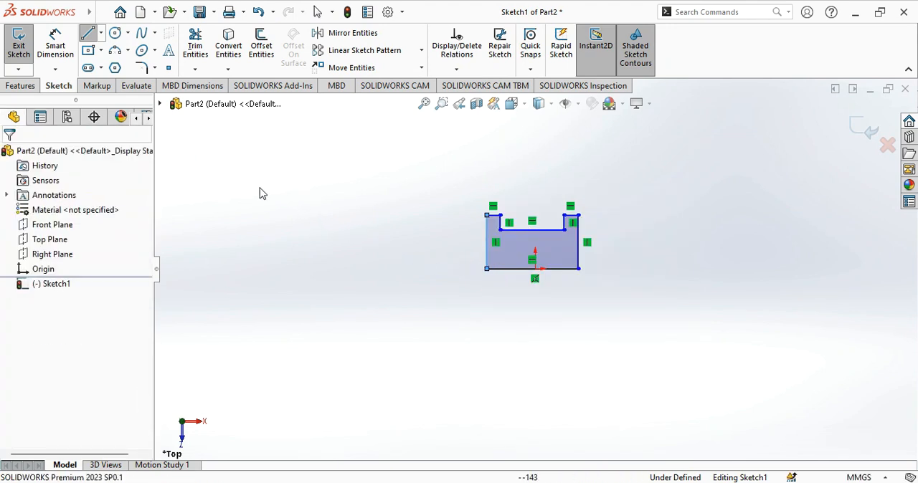
- Dimension the width of the notch floor line as 10 mm
click(55, 45)
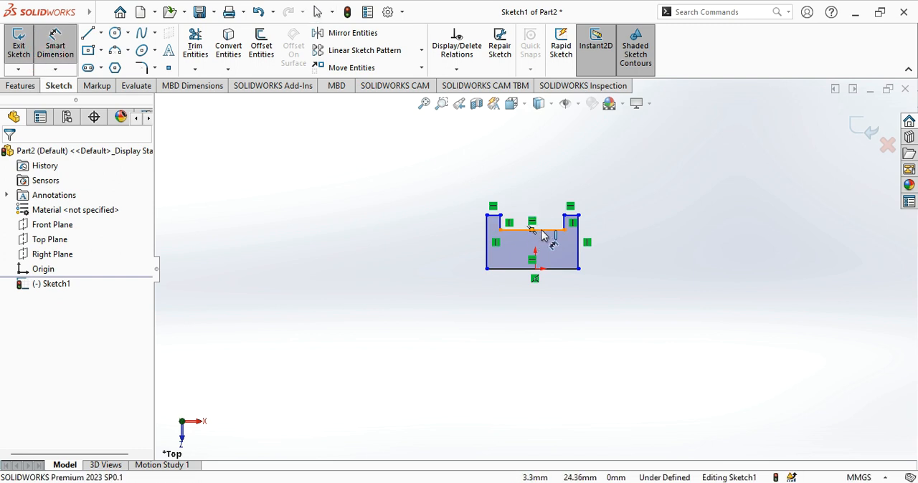
click(531, 229)
click(547, 167)
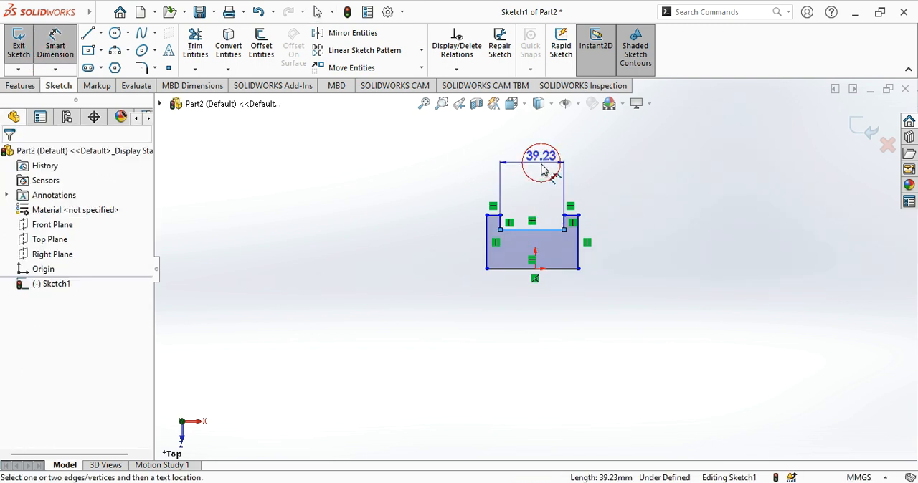
key(Return)
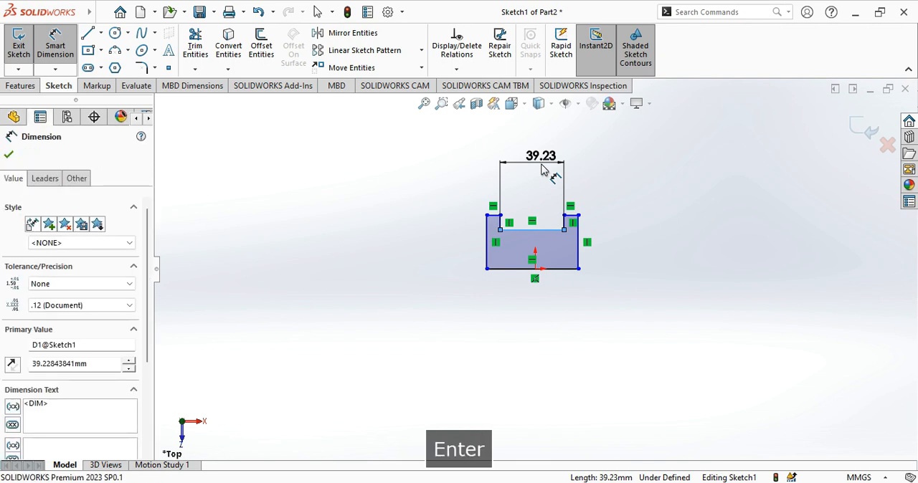
text(10)
key(Return)
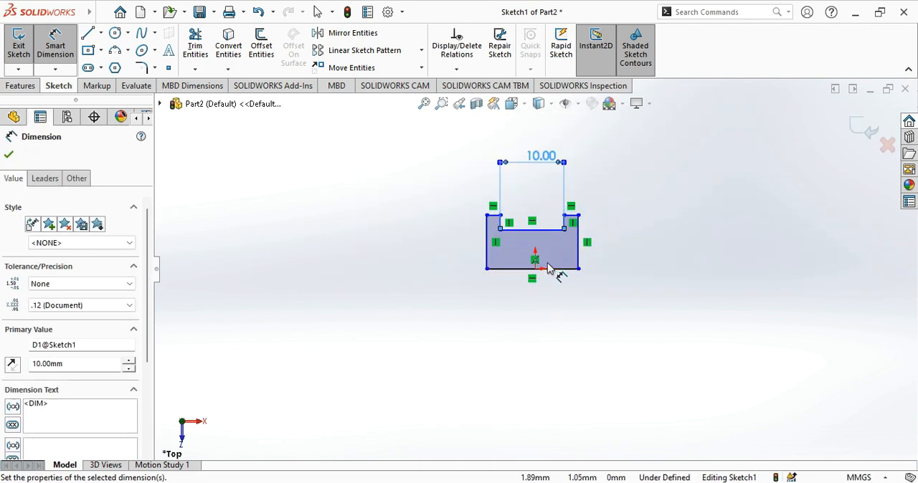
- Dimension the short top line of the profile's right arm as 2.5 mm
scroll(545, 276, down, 5)
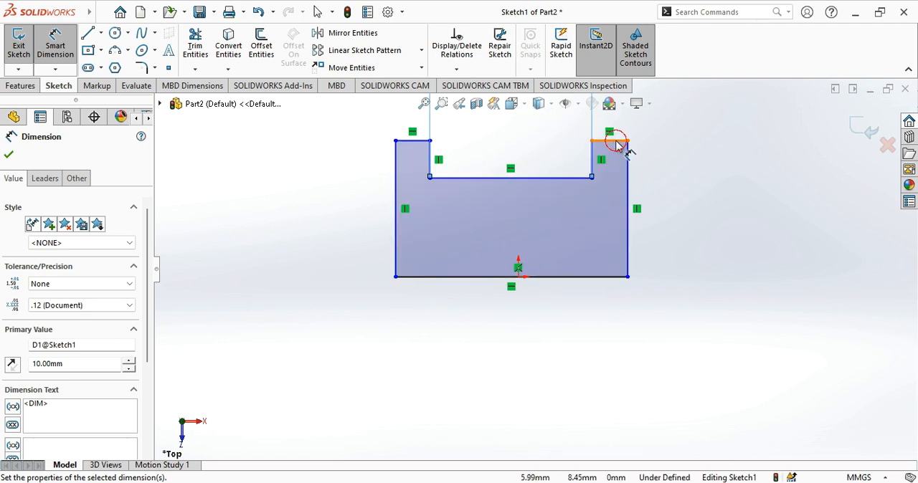
click(621, 143)
scroll(627, 152, up, 2)
scroll(628, 154, up, 2)
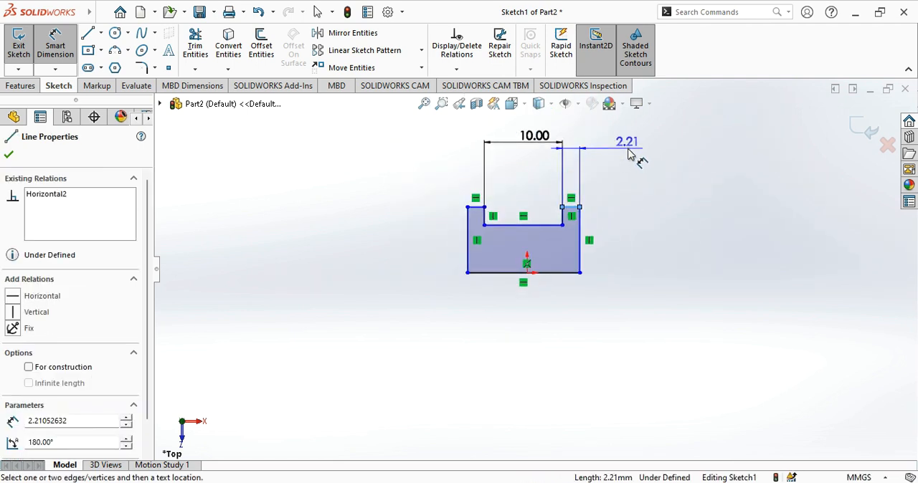
click(628, 154)
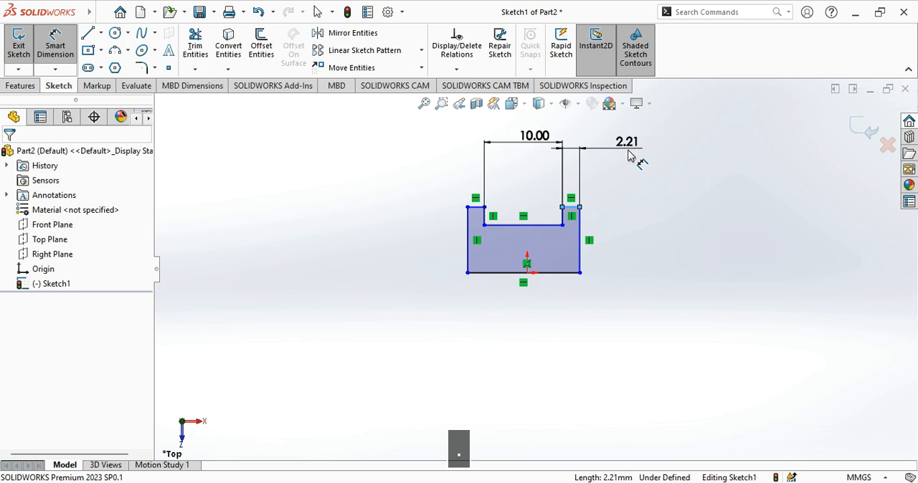
text(2.5)
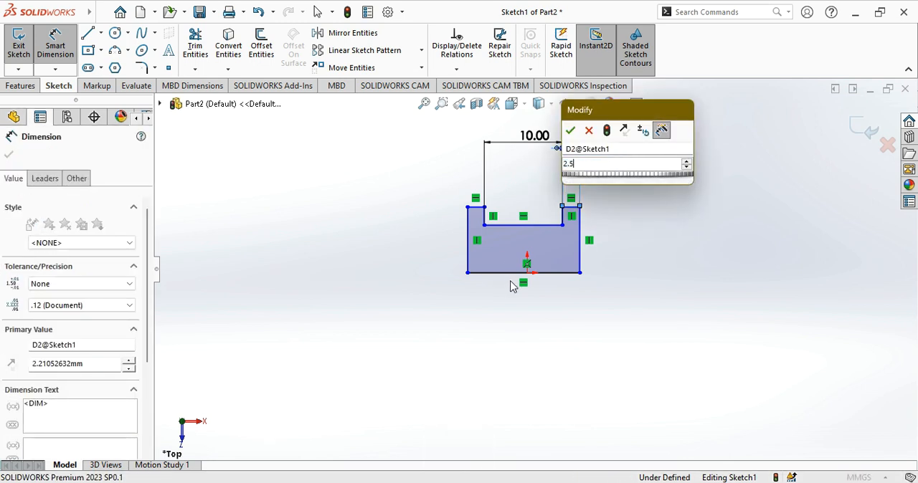
key(Return)
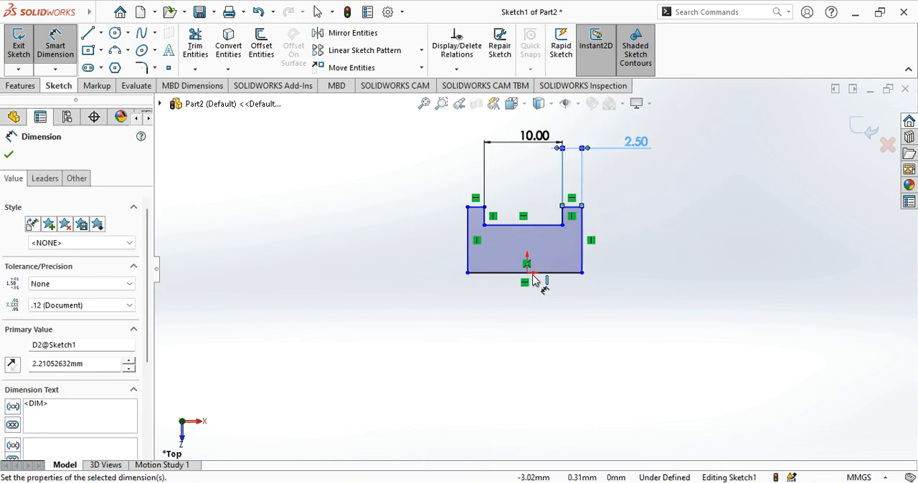
- Dimension the horizontal distance from the origin to the profile's right vertical line as 5+.25 mm
scroll(535, 280, down, 2)
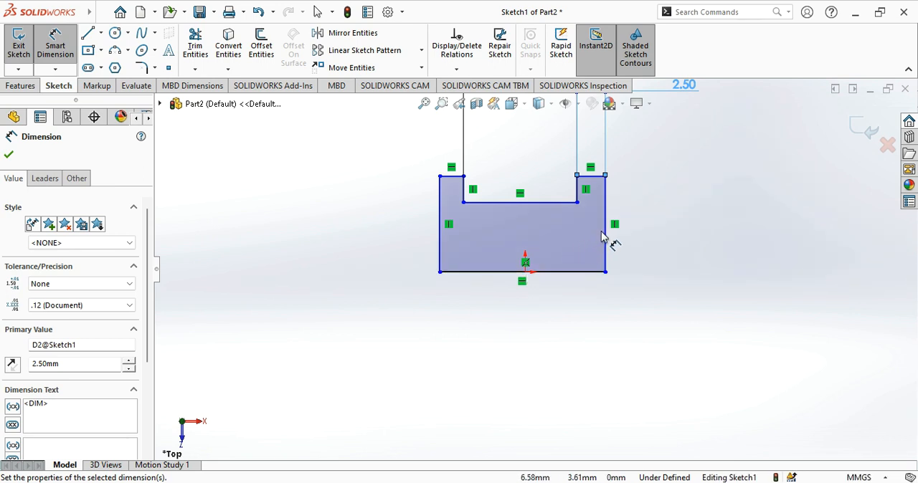
click(524, 272)
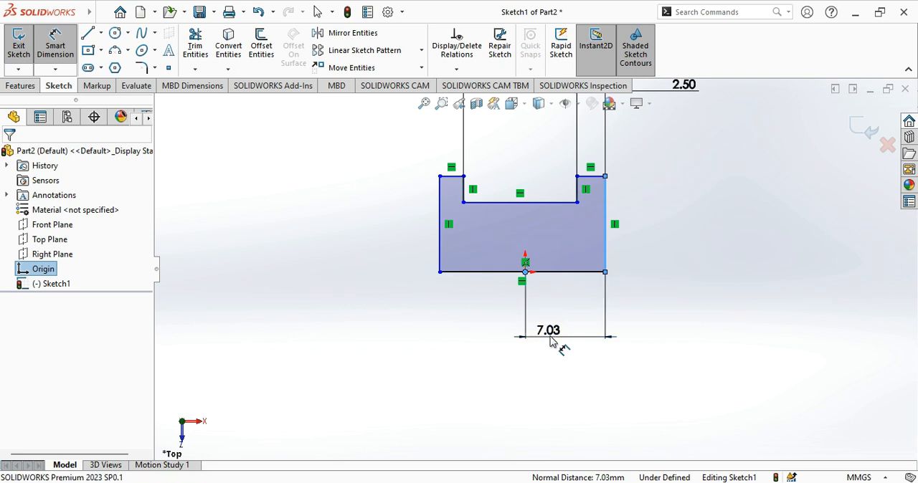
click(550, 341)
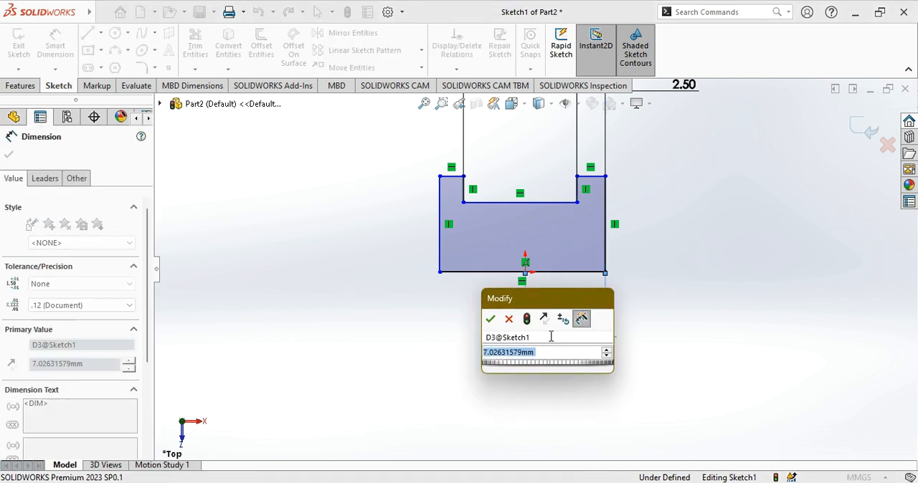
text(5+.25)
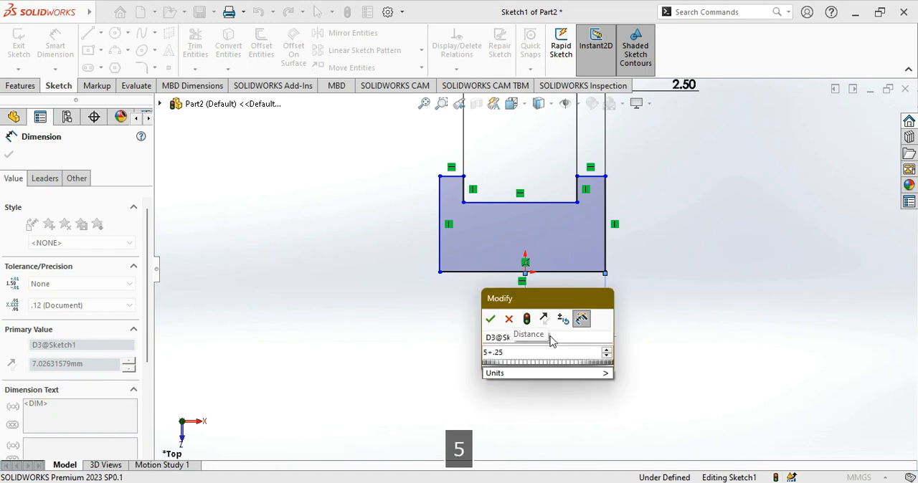
key(Return)
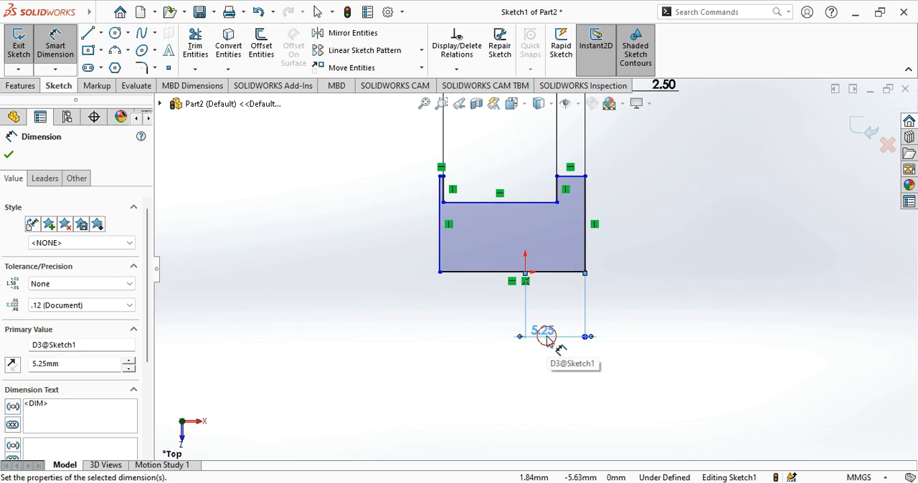
key(Escape)
- Change the distance from the origin to the right vertical line to 5+2.5 mm and finish dimensioning
double_click(546, 334)
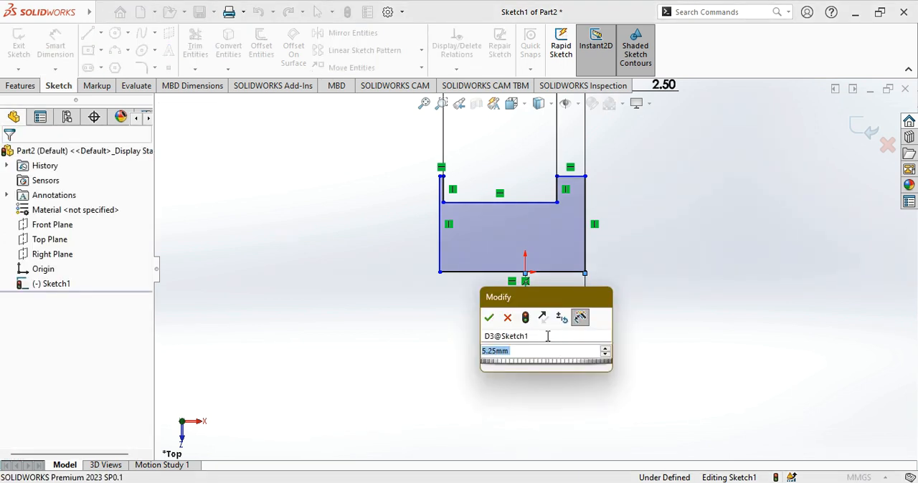
text(5)
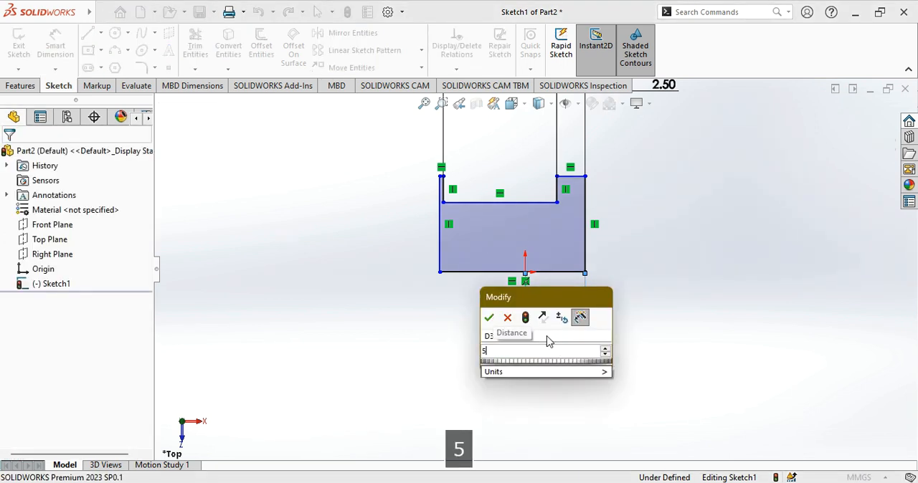
text(+)
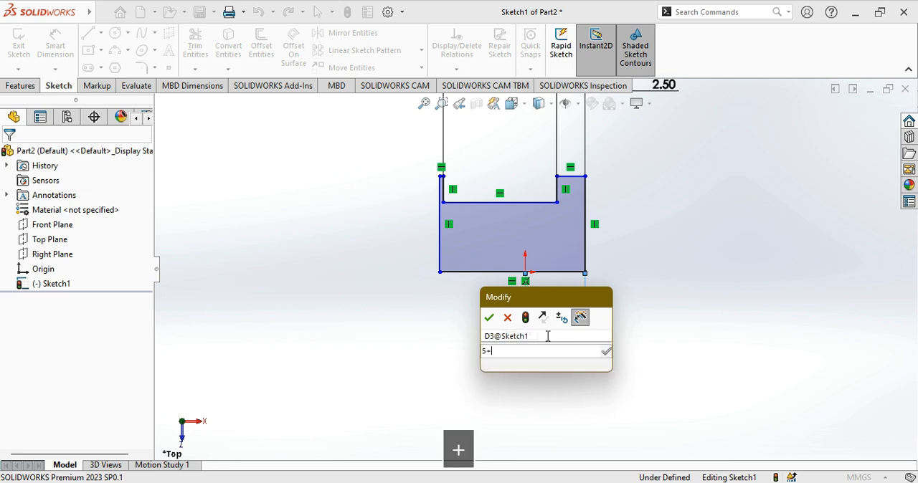
text(2.5)
key(Return)
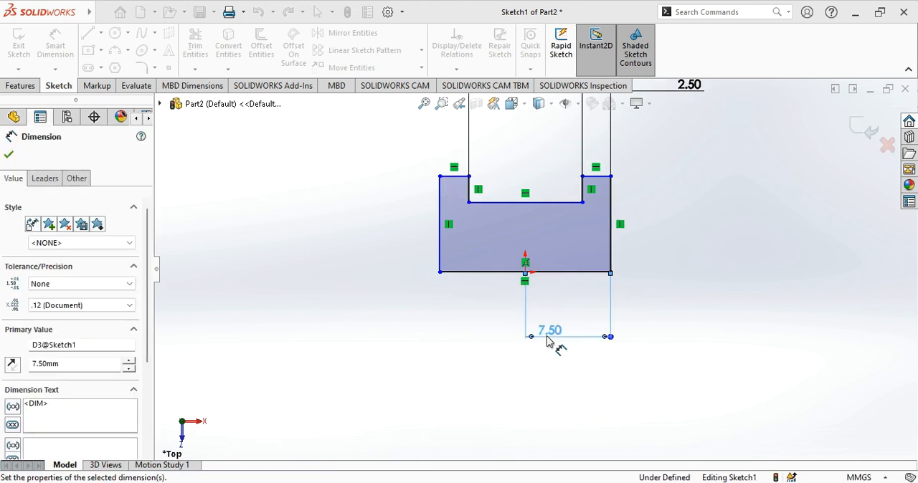
key(Escape)
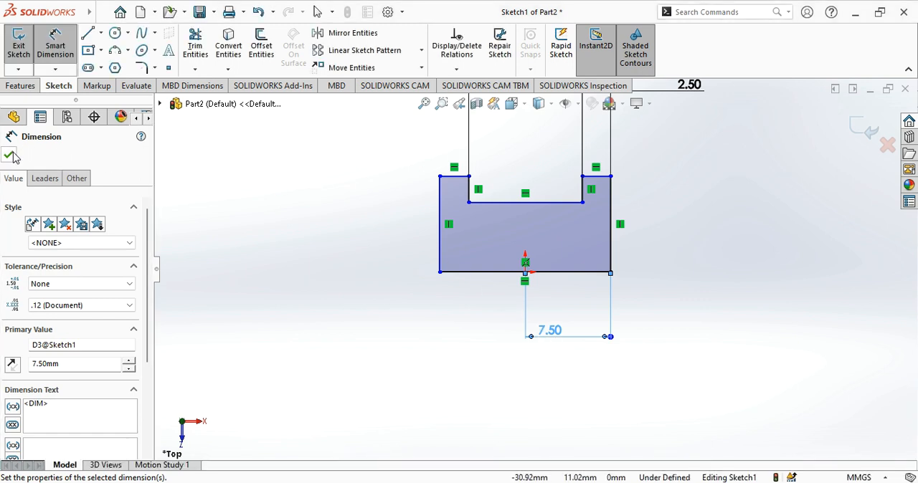
key(Escape)
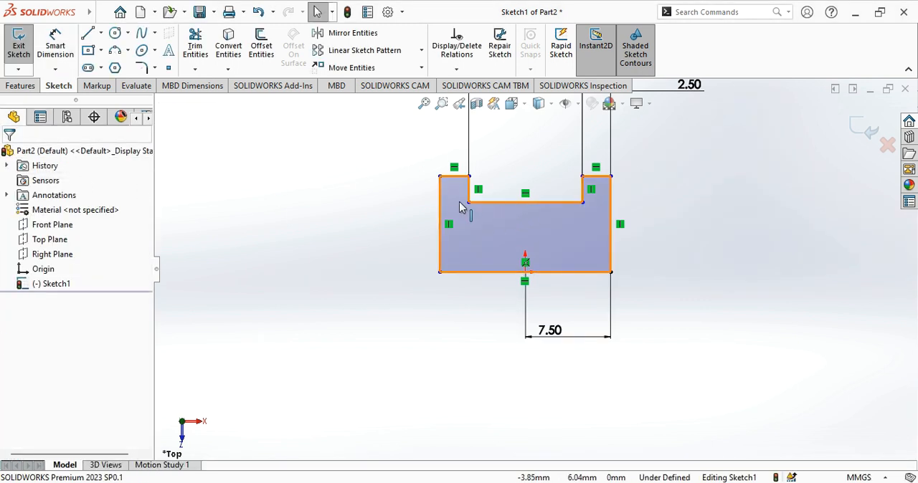
- Dimension the vertical distance between the profile's base line and the notch floor line as 7.5 mm
click(55, 47)
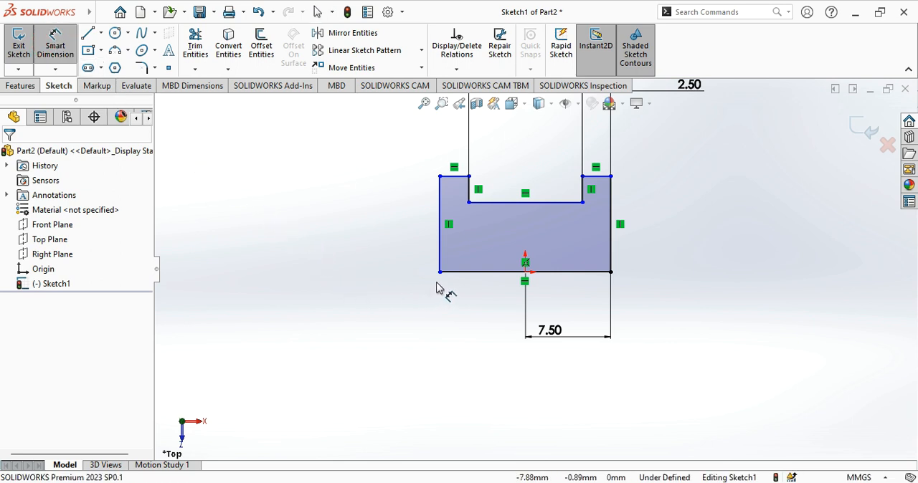
click(520, 203)
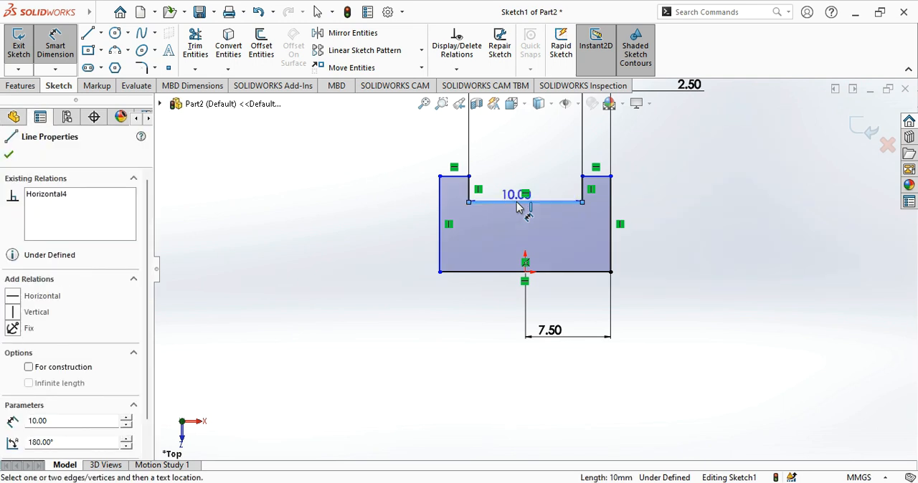
click(529, 271)
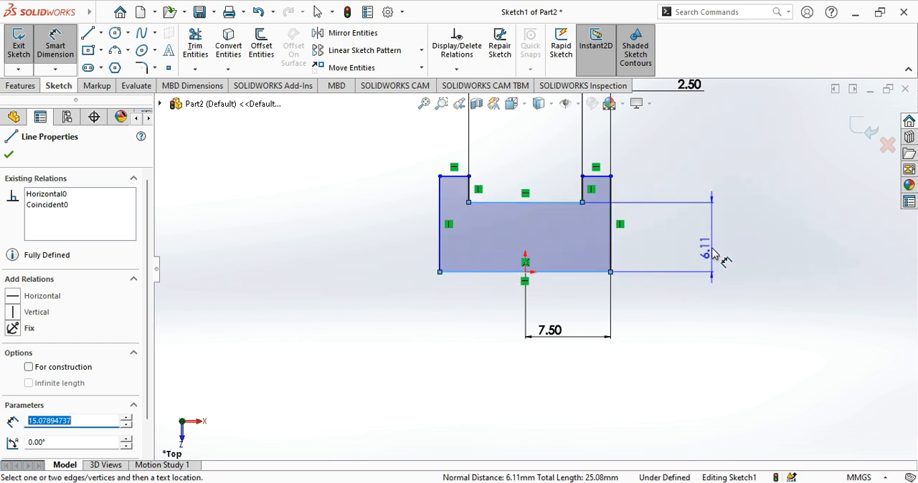
click(713, 251)
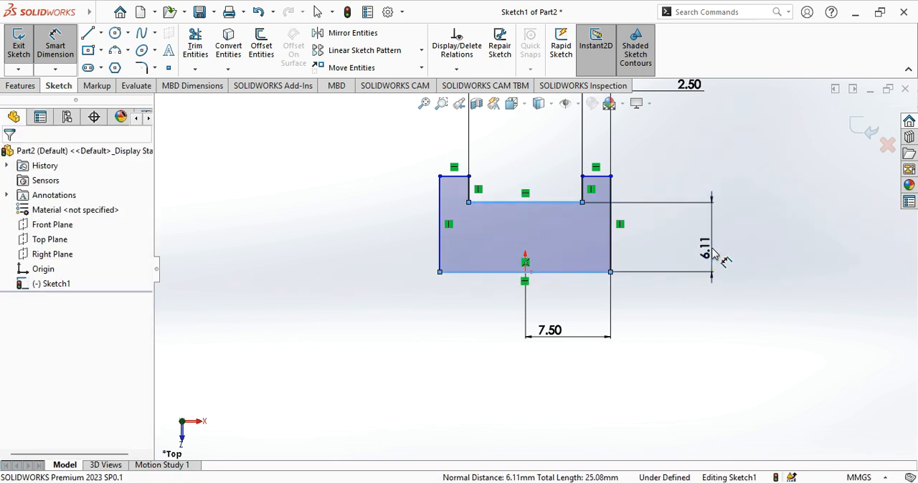
text(7)
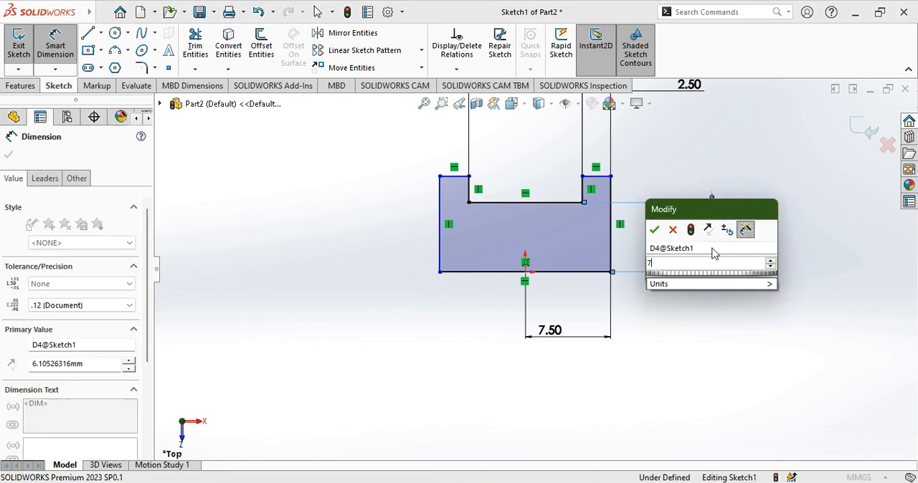
text(.5)
key(Return)
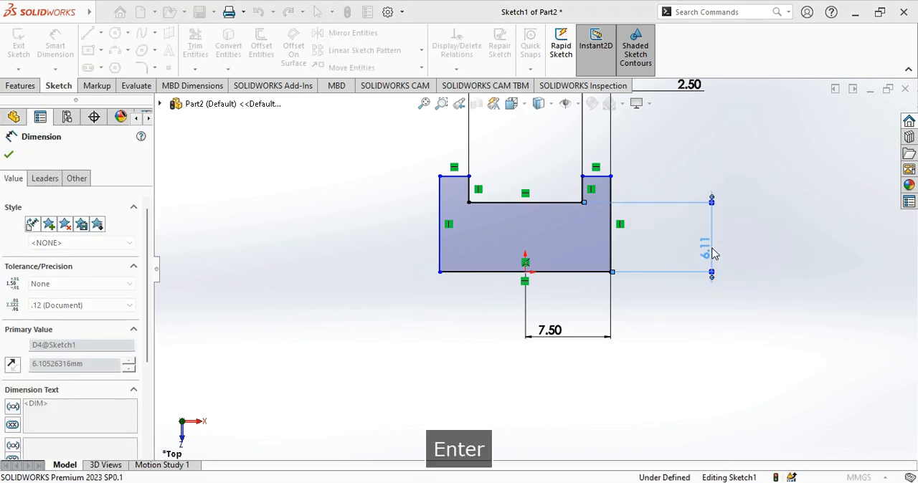
- Dimension the height from the origin to the right arm's top line as 10 mm and finish dimensioning
click(599, 182)
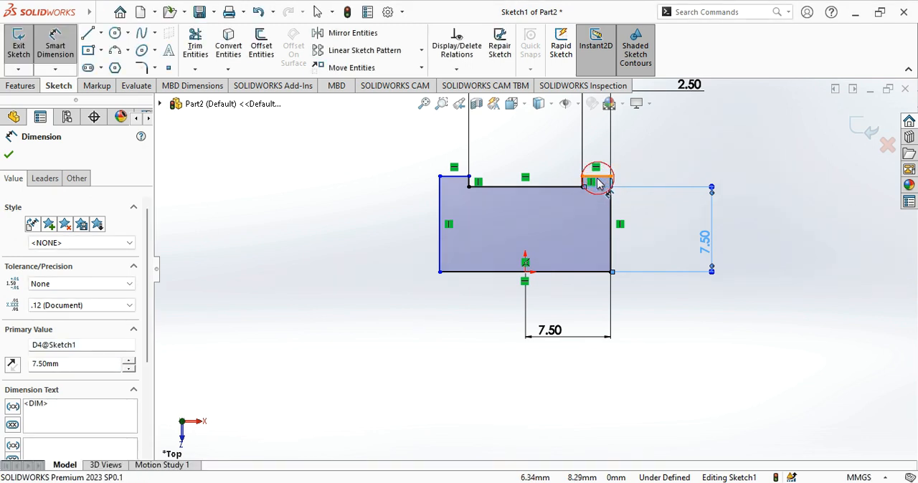
click(527, 271)
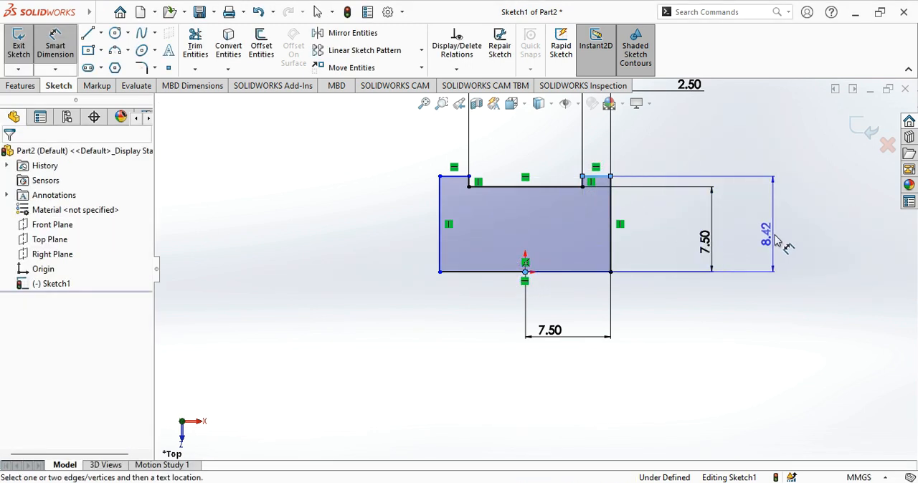
click(784, 246)
text(10)
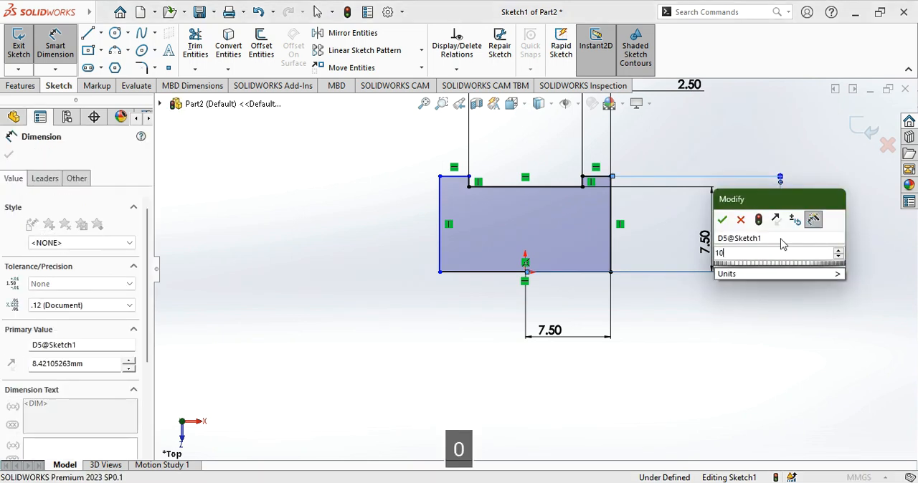
key(Return)
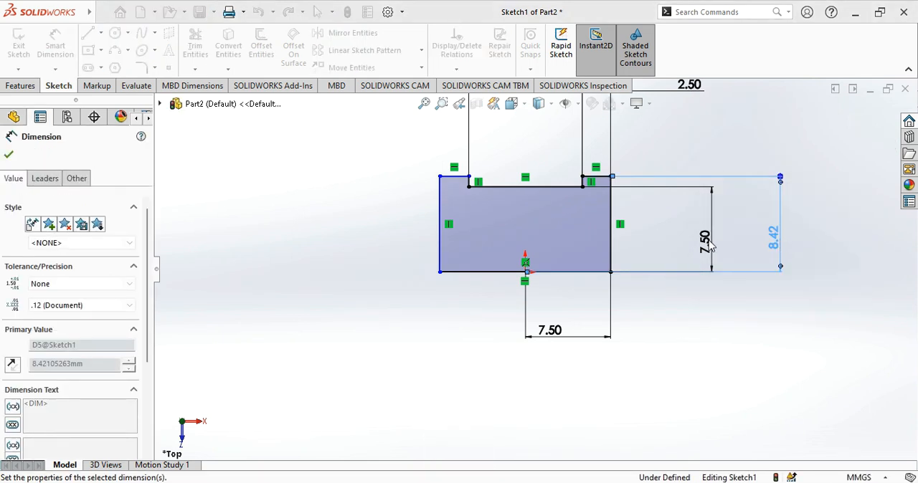
click(9, 157)
key(Escape)
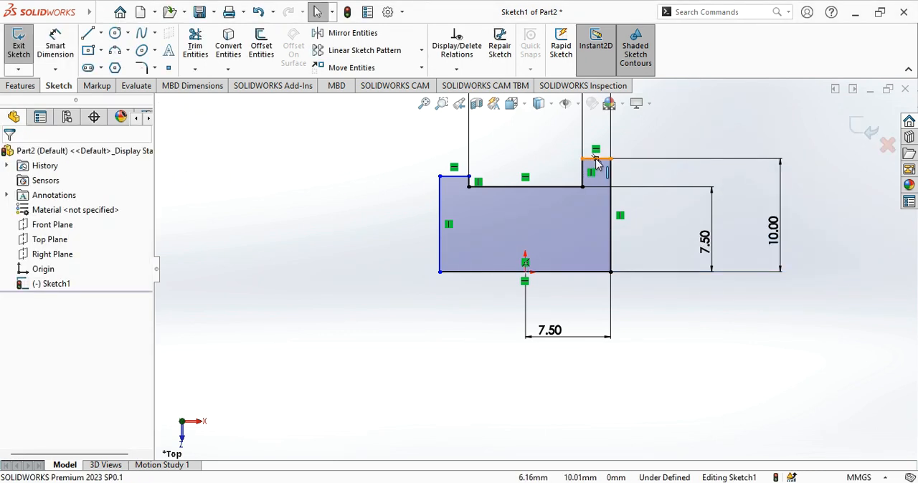
- Add an Equal relation between the short top lines of the profile's right and left arms
click(595, 159)
click(485, 133)
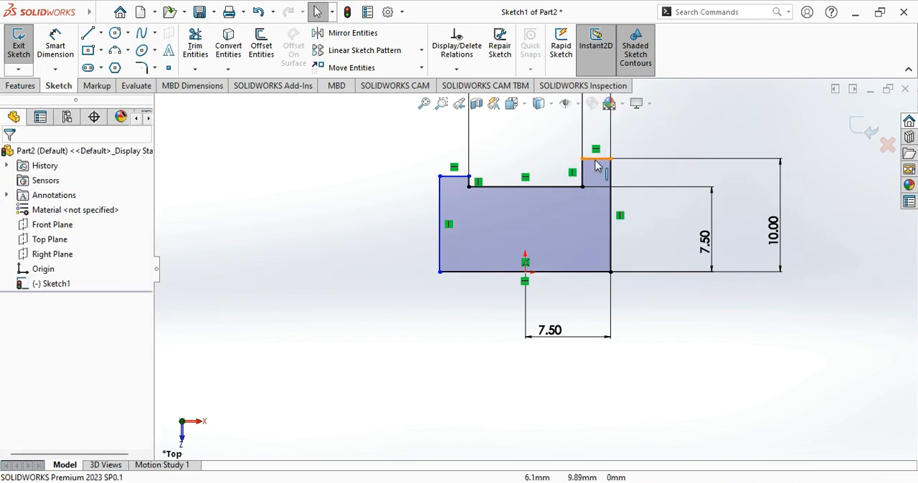
ctrl+click(456, 176)
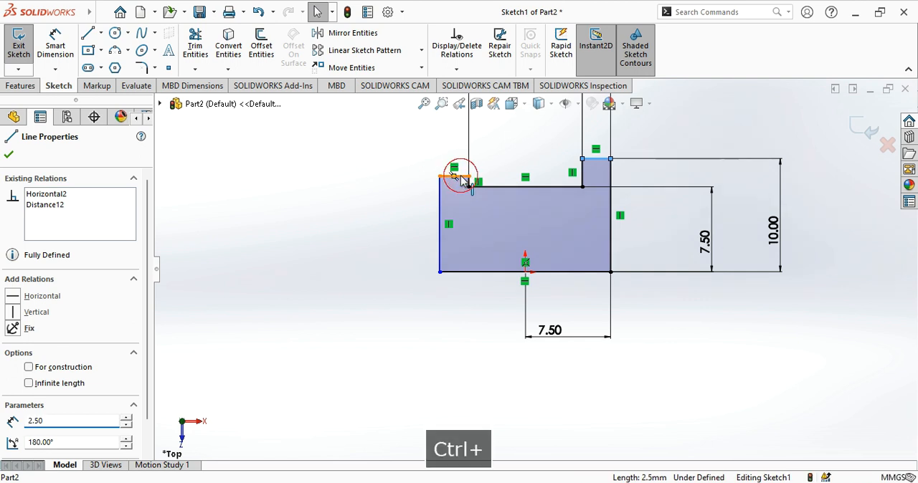
ctrl+click(468, 182)
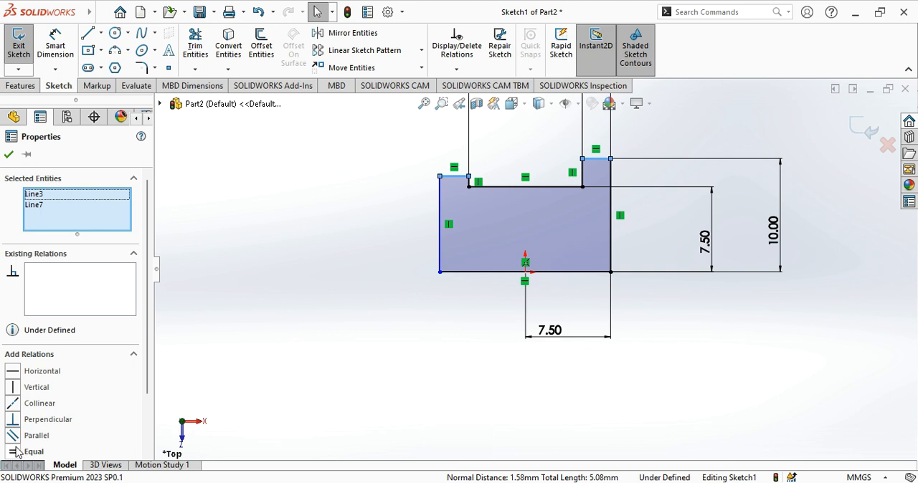
scroll(18, 450, down, 2)
click(12, 380)
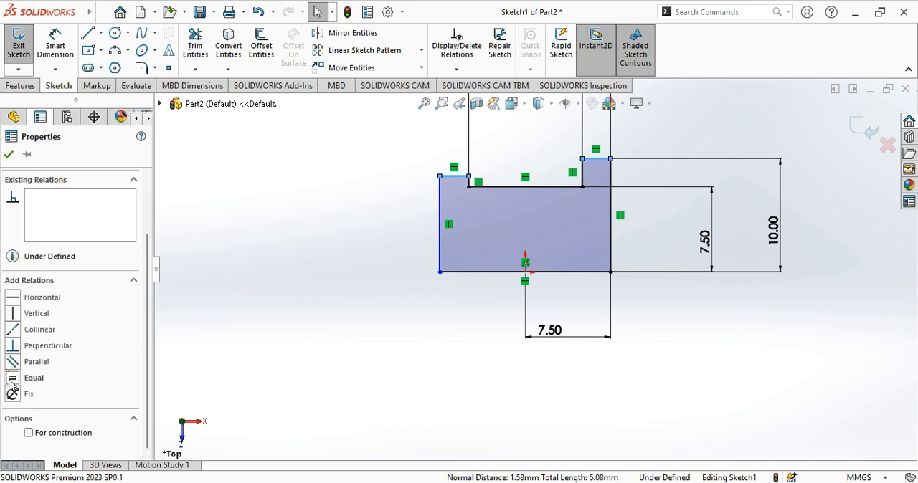
click(383, 249)
- Add an Equal relation between the two vertical side lines of the notch
scroll(502, 191, down, 2)
scroll(646, 181, down, 1)
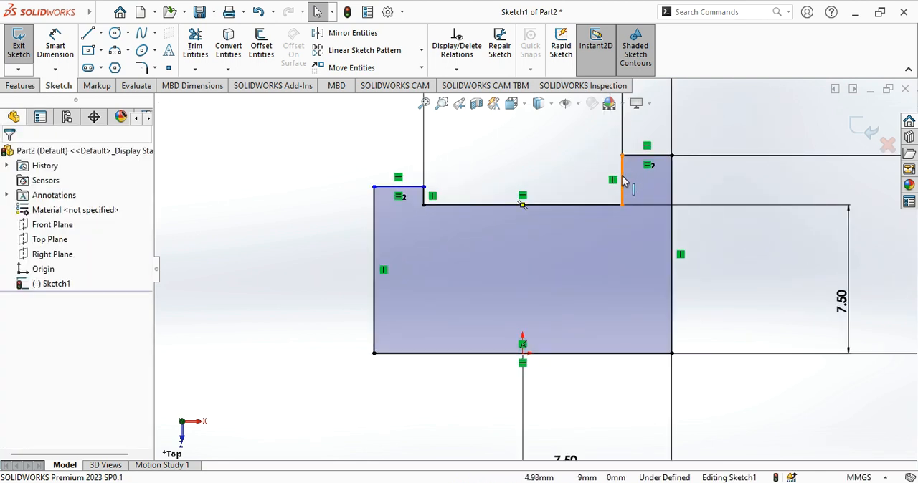
ctrl+click(624, 182)
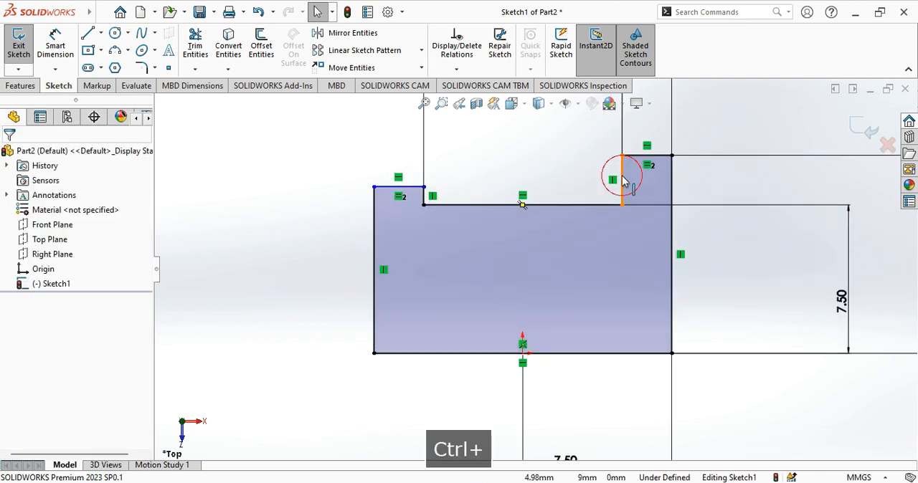
ctrl+click(423, 201)
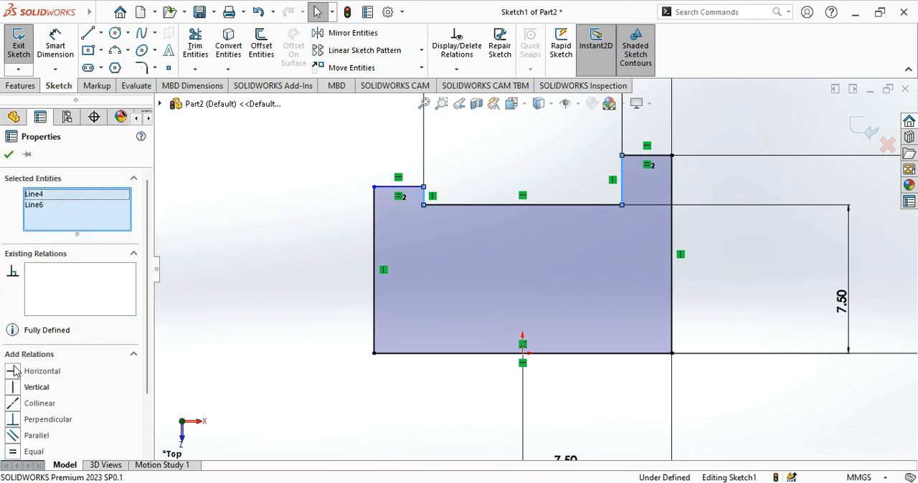
click(12, 453)
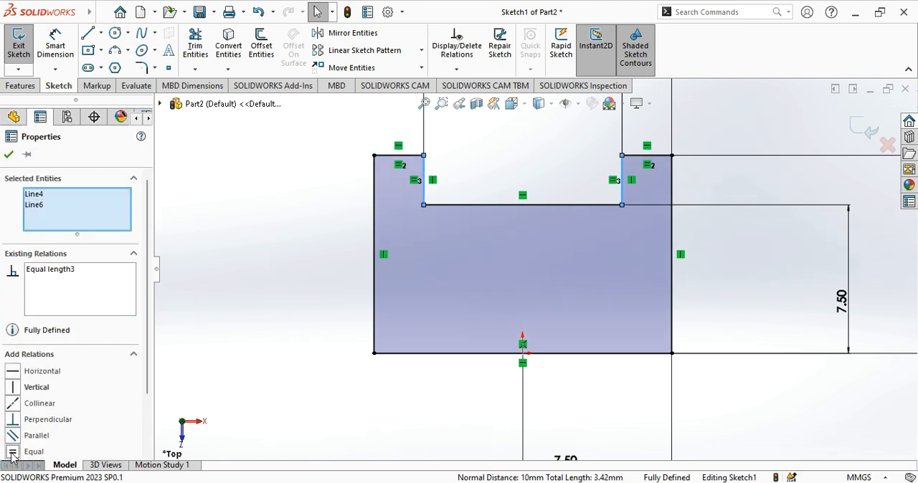
click(323, 290)
- Revolve the U-shaped profile 360 degrees about its bottom line as a Revolved Boss/Base
scroll(614, 243, up, 3)
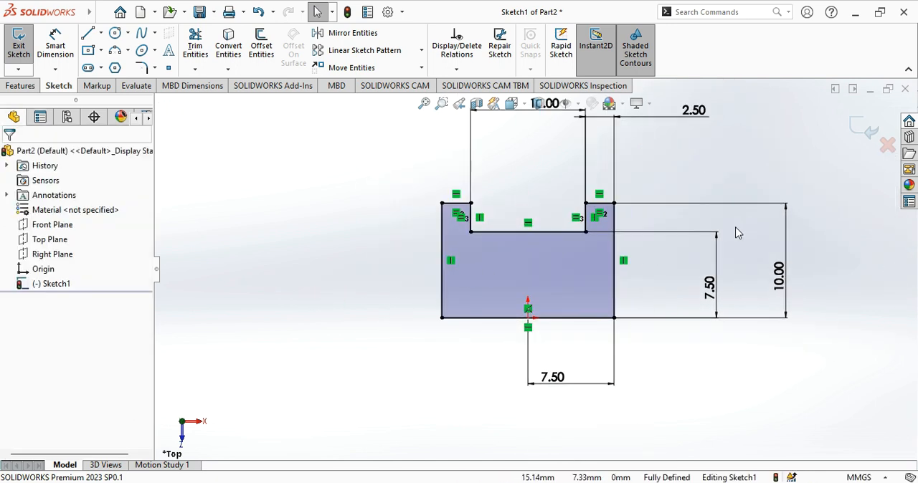
scroll(743, 218, up, 1)
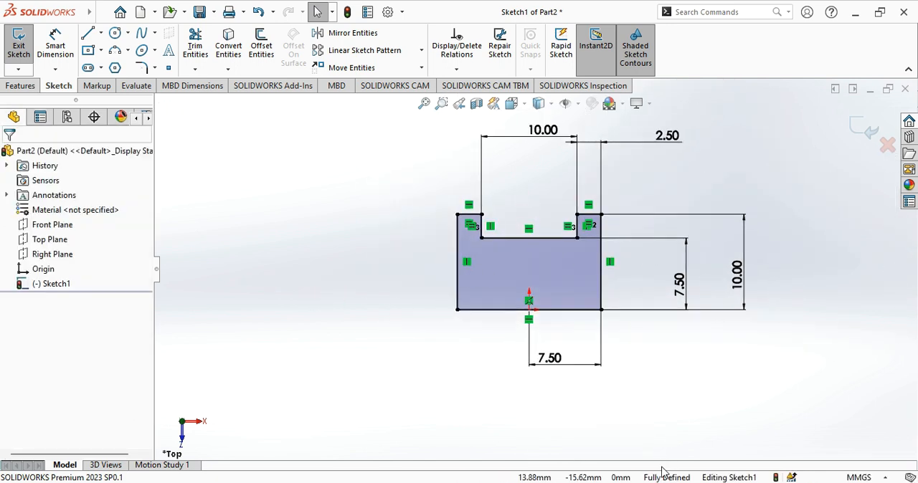
click(20, 85)
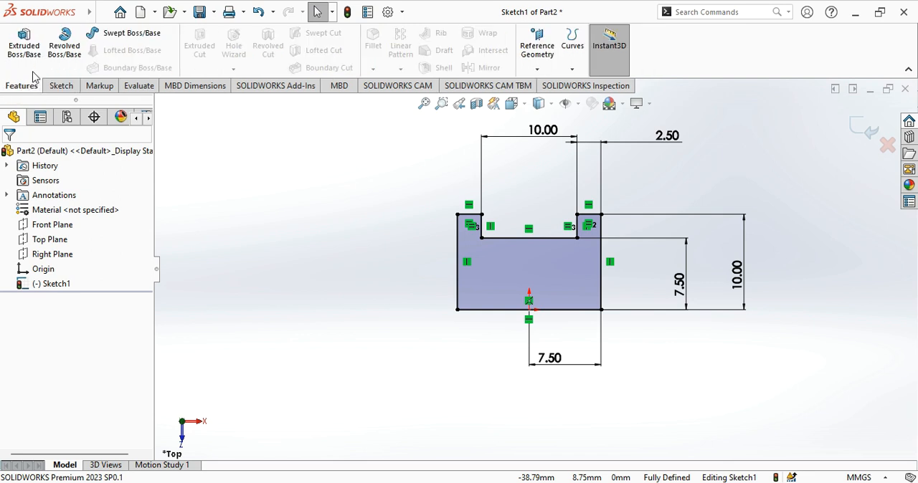
click(61, 44)
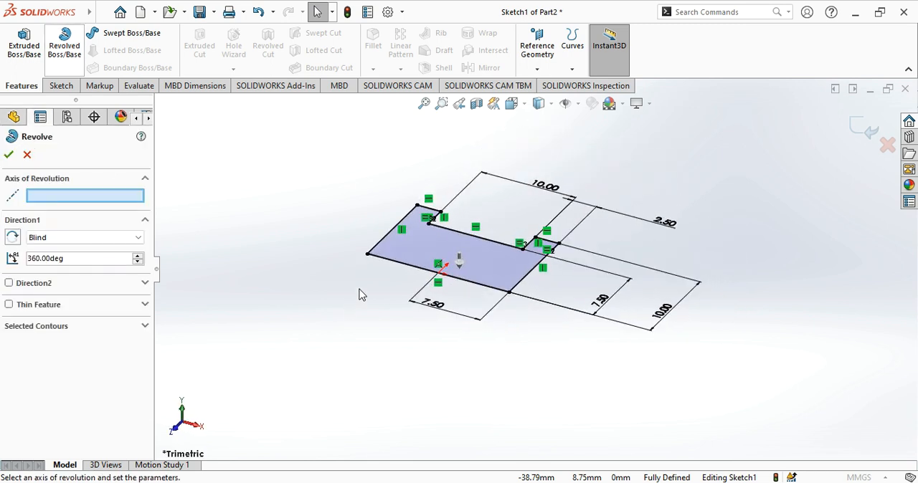
click(407, 269)
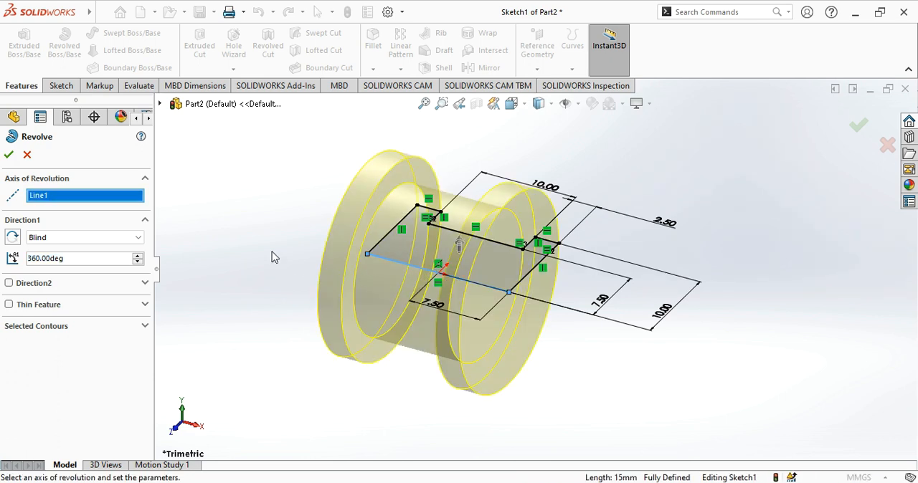
click(8, 155)
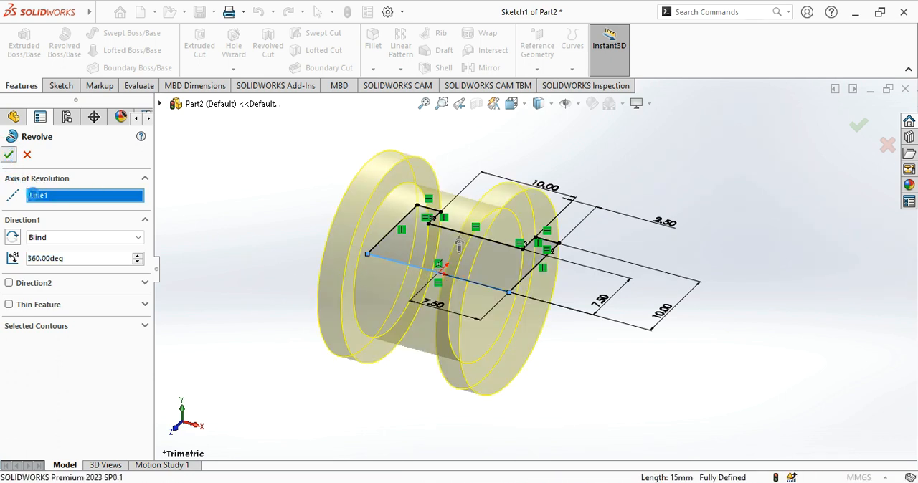
middle_drag(279, 264, 265, 323)
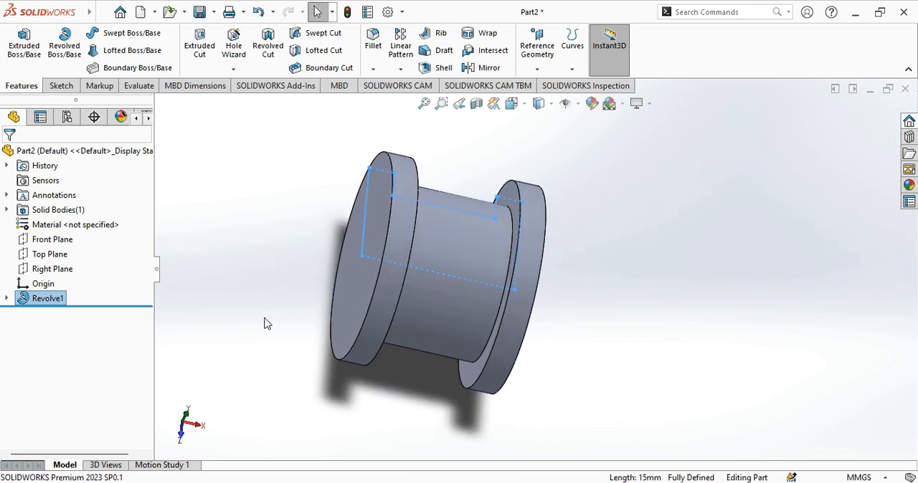
click(264, 323)
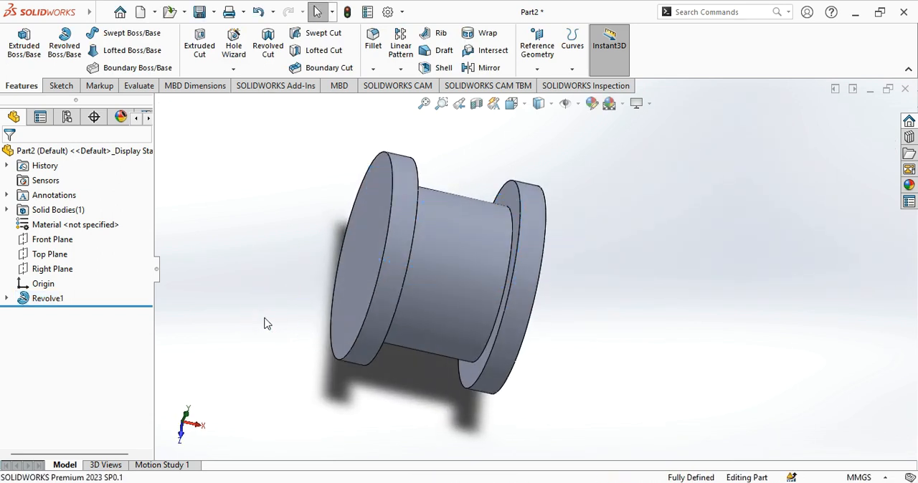
- Start a sketch on the flat end face of the right flange and draw a circle centred on the origin
middle_drag(264, 321, 165, 314)
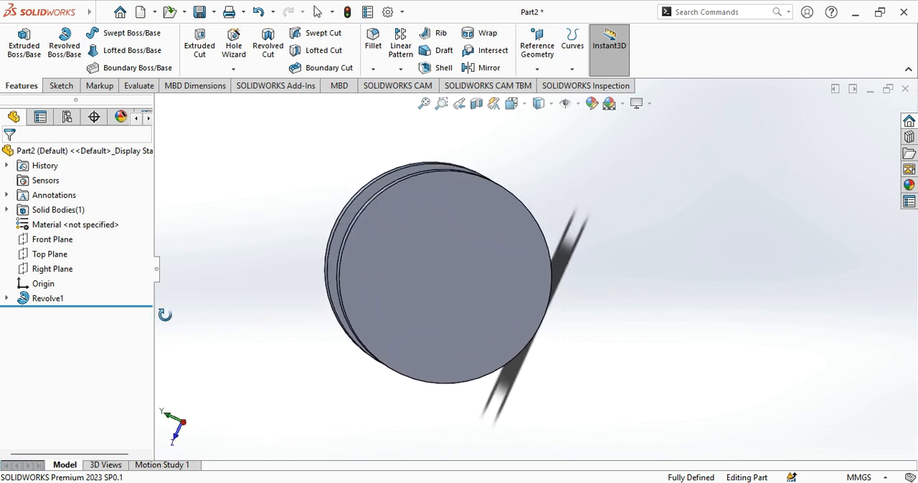
click(424, 272)
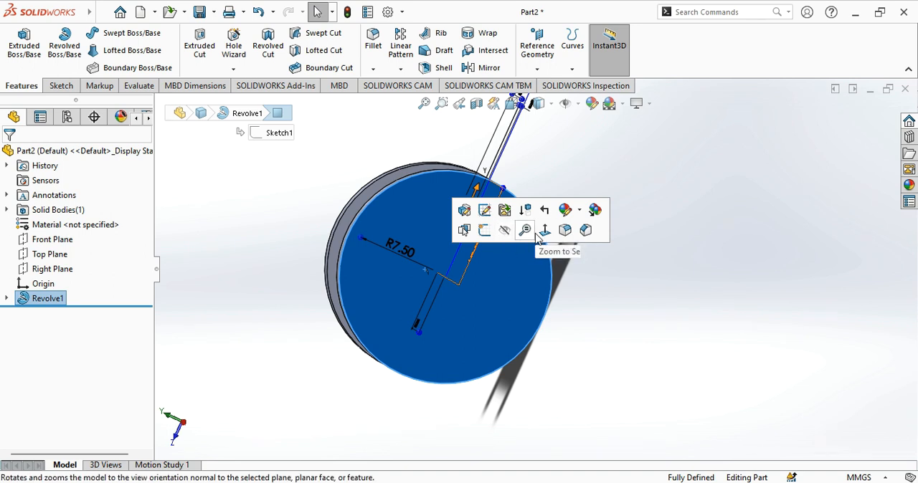
click(527, 229)
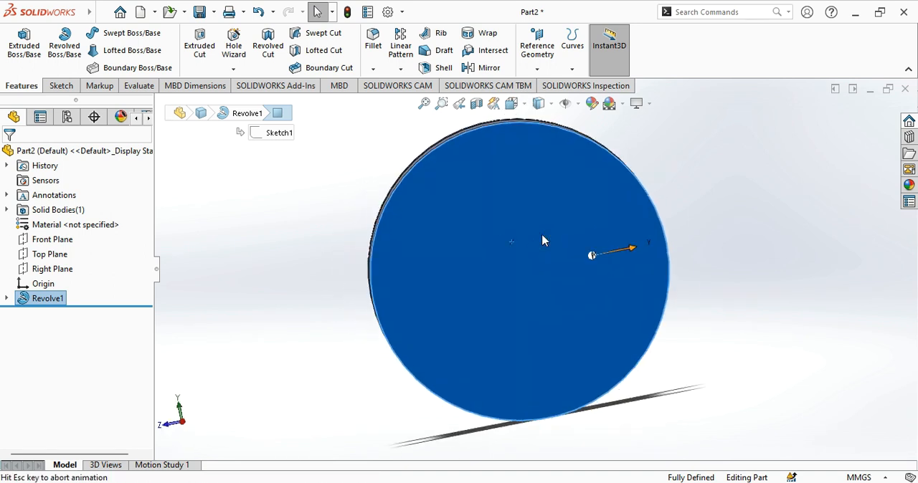
click(64, 86)
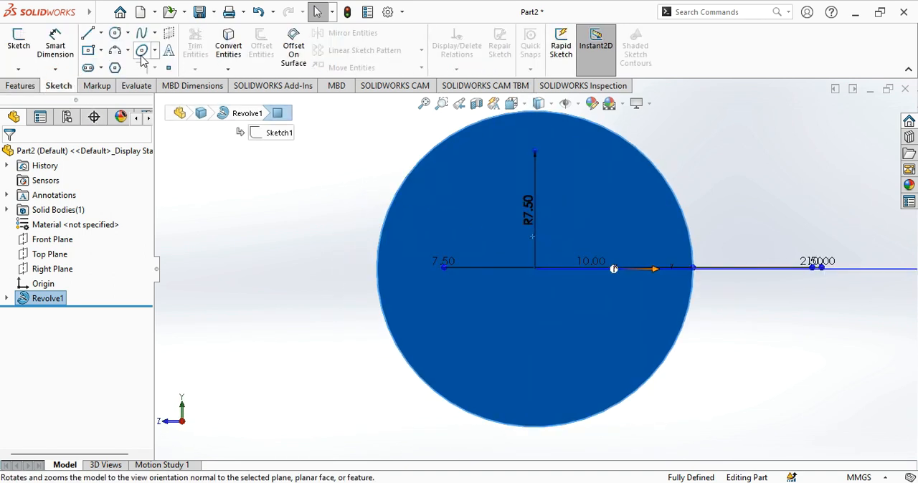
click(114, 33)
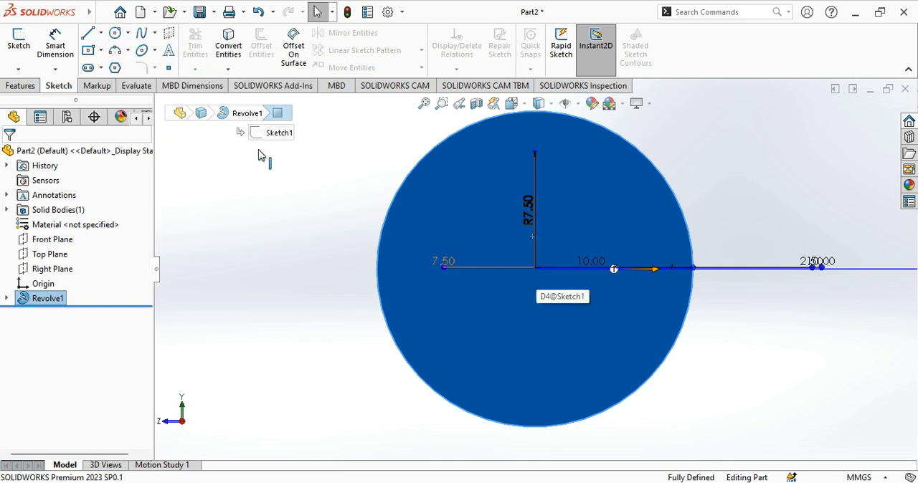
click(115, 33)
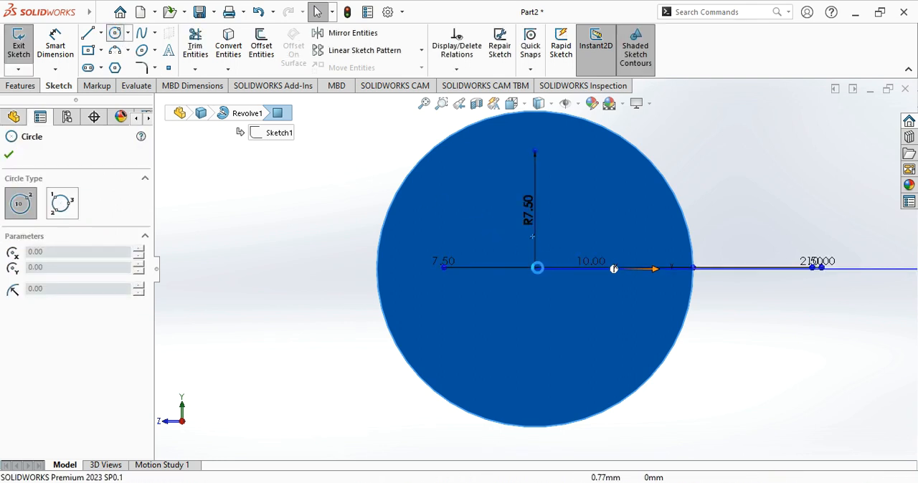
click(535, 270)
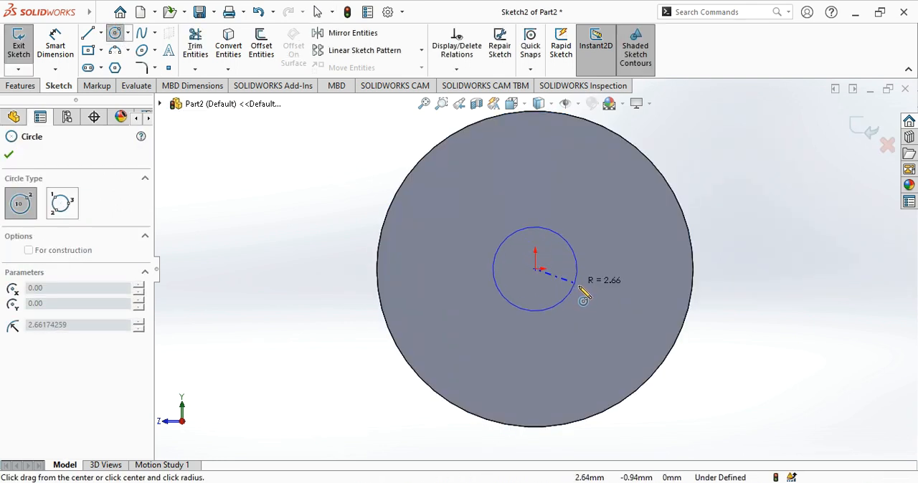
click(591, 292)
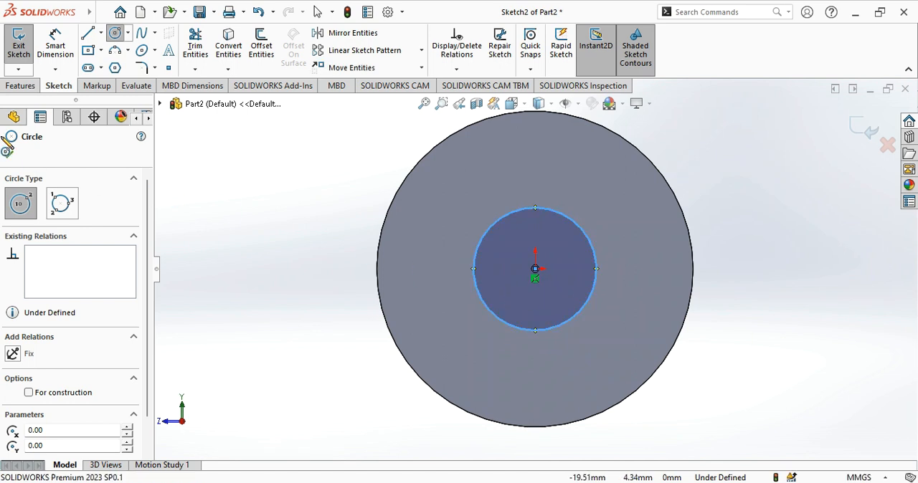
- Dimension the diameter of the circle on the flange face and set it to 10 mm
click(10, 156)
click(56, 45)
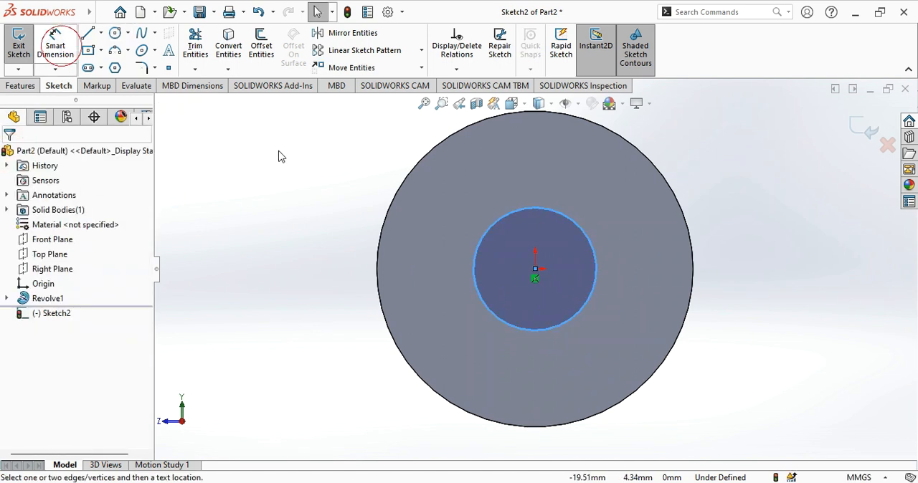
click(596, 287)
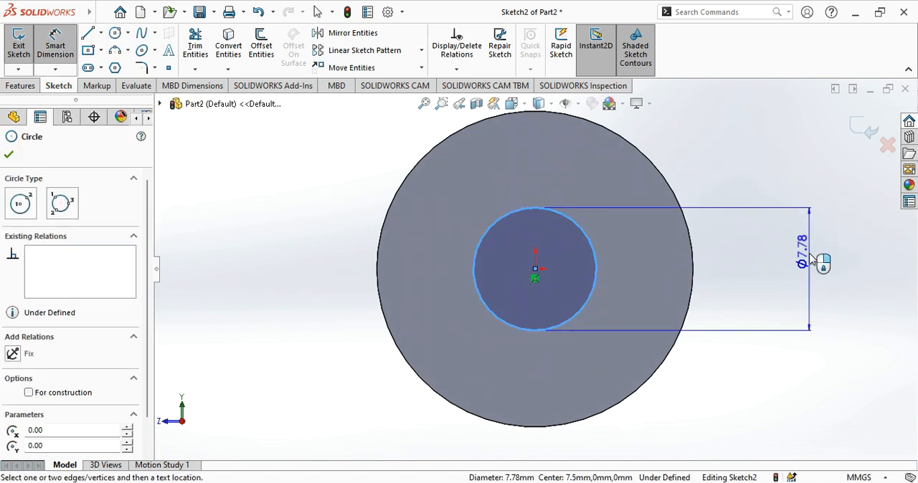
click(807, 258)
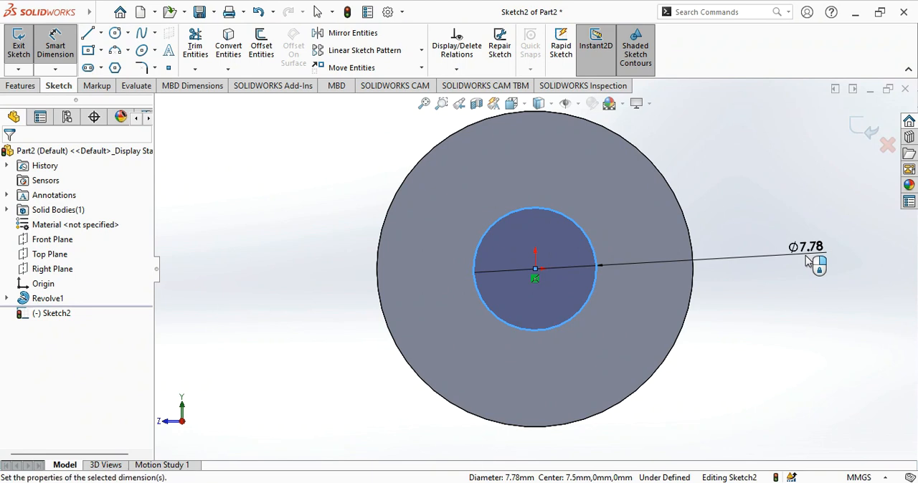
text(10)
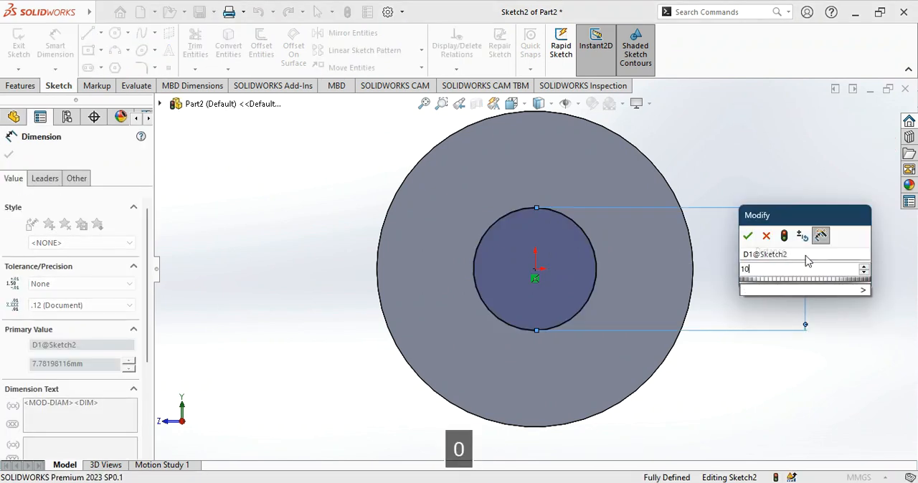
key(Return)
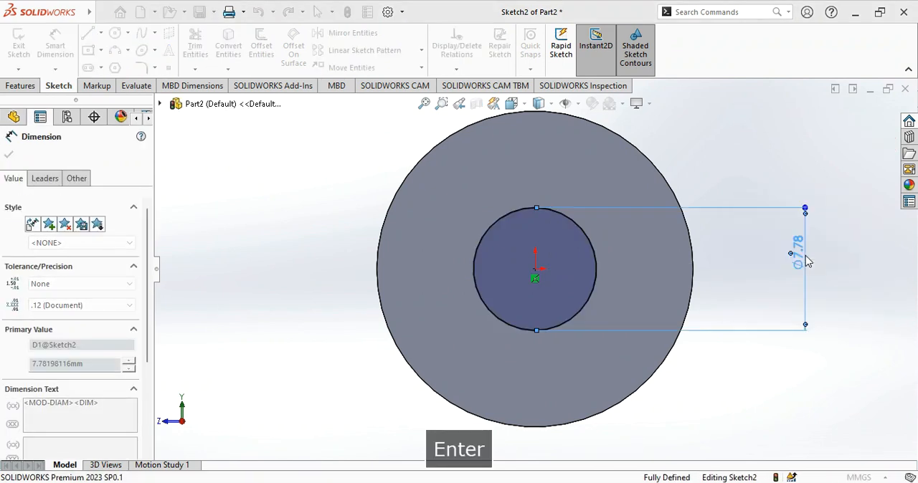
key(Return)
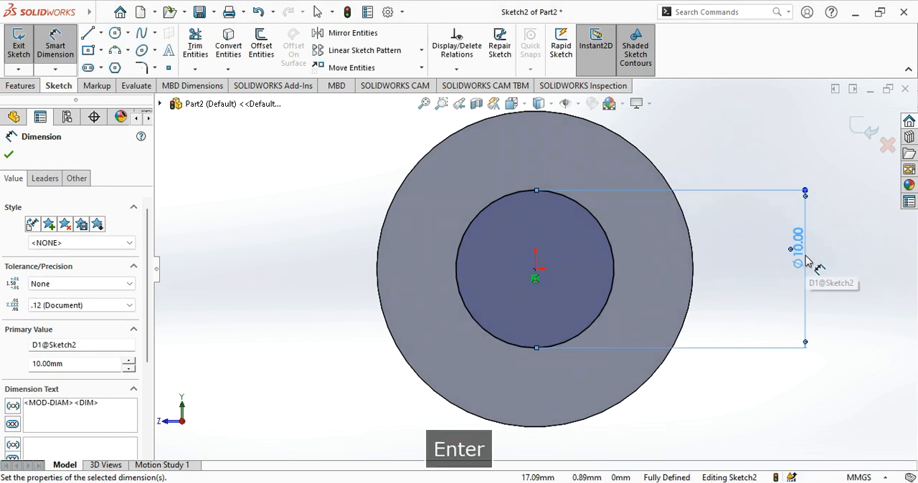
click(9, 154)
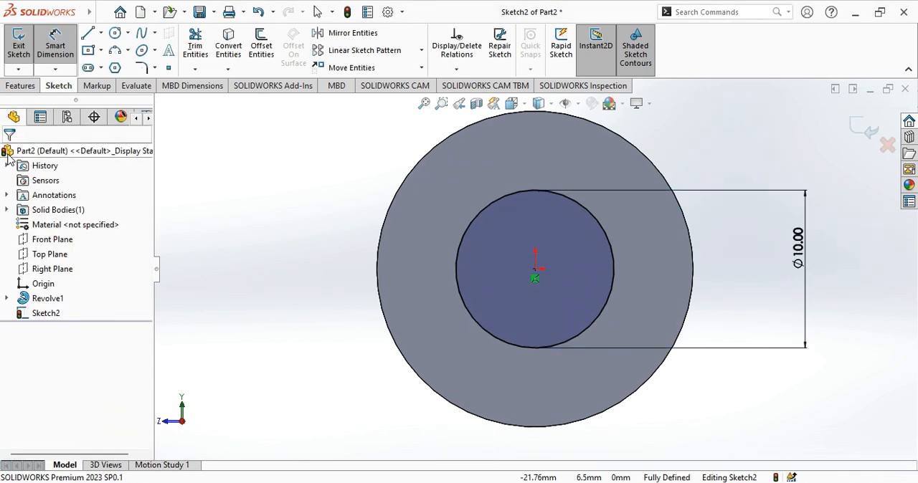
- Cut the 10 mm circle through the spool with a 15 mm blind Extruded Cut
click(32, 85)
click(204, 57)
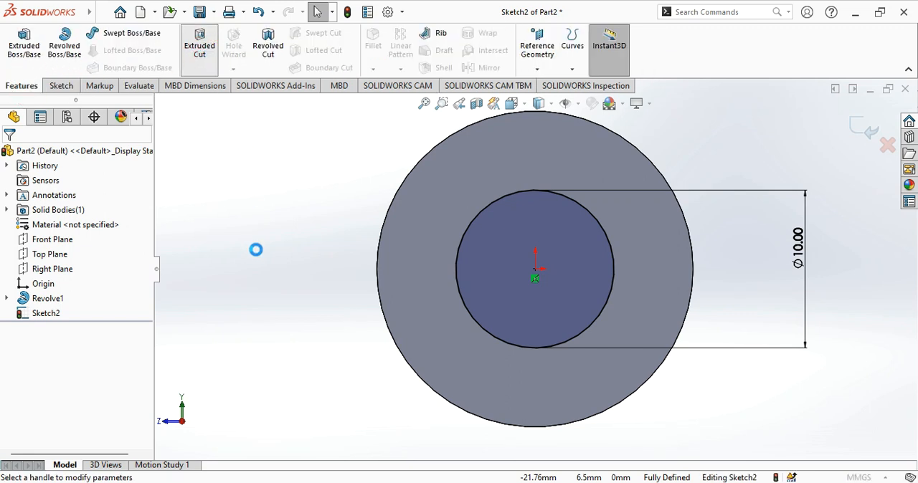
middle_drag(340, 277, 422, 266)
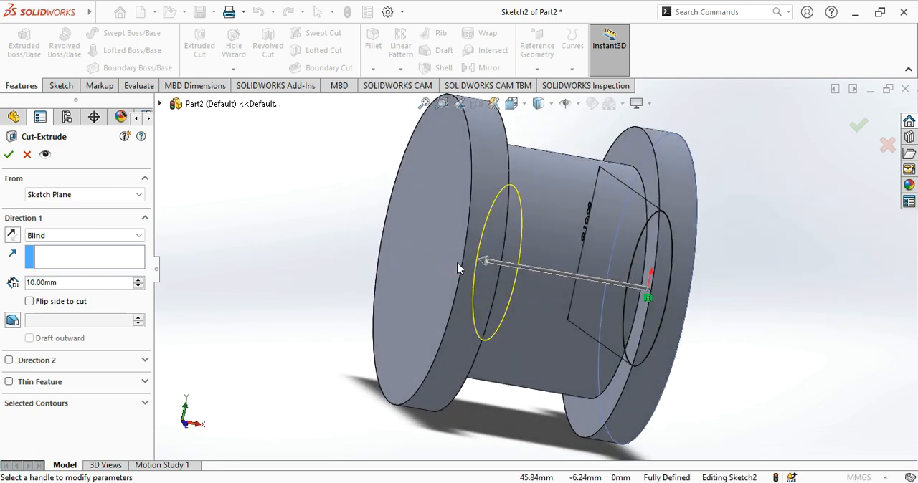
click(138, 282)
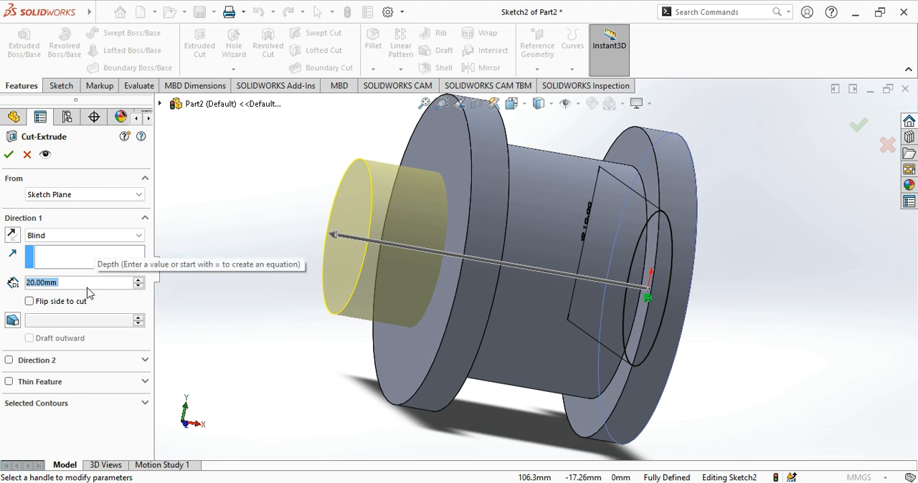
text(15)
key(Return)
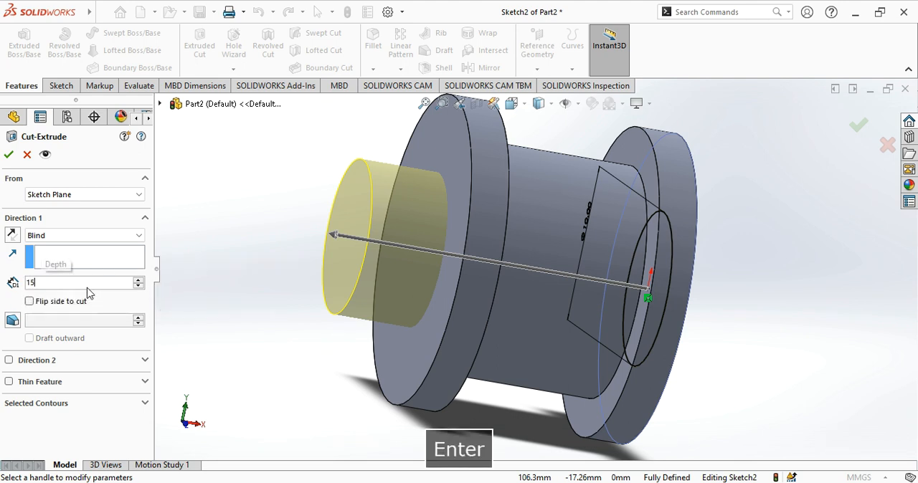
click(9, 155)
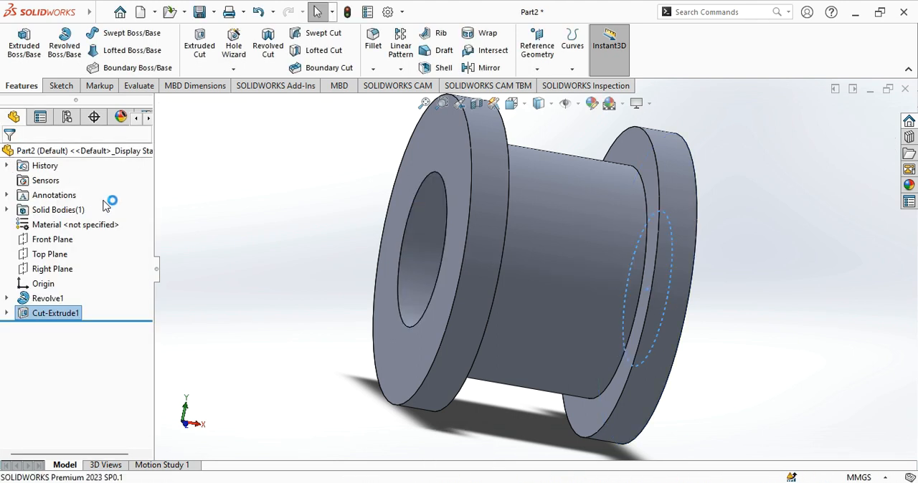
middle_drag(281, 234, 228, 219)
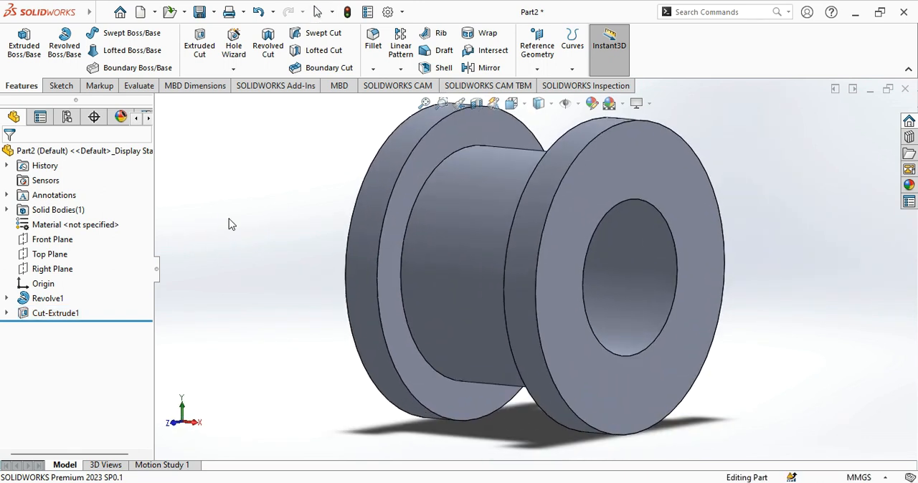
- Save the spool as Part4 in the SW folder on drive D and close the document
click(213, 13)
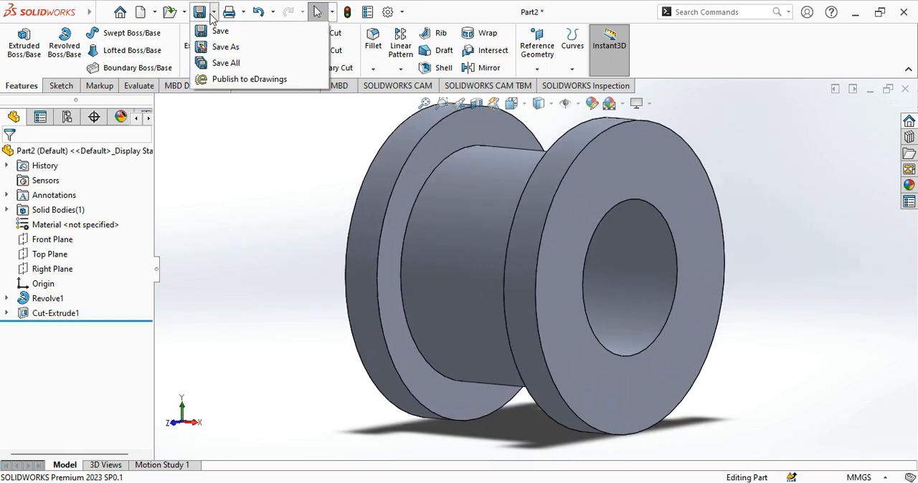
click(219, 47)
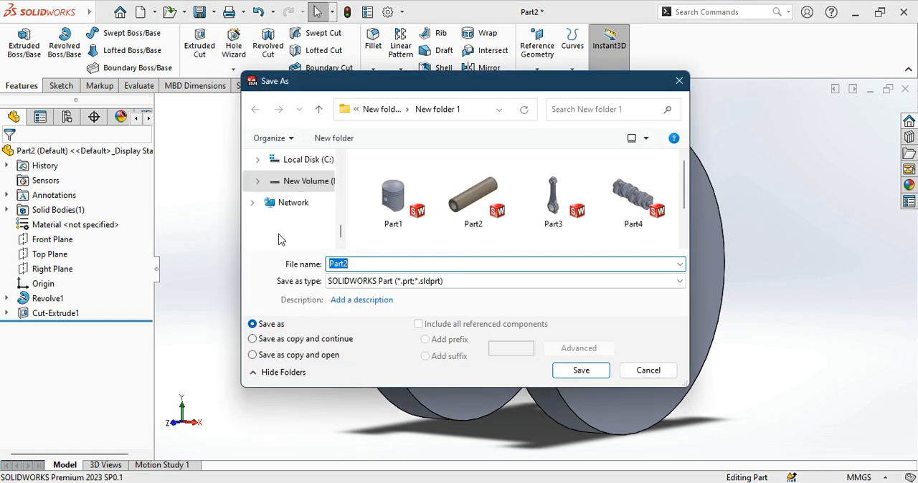
click(310, 188)
double_click(641, 222)
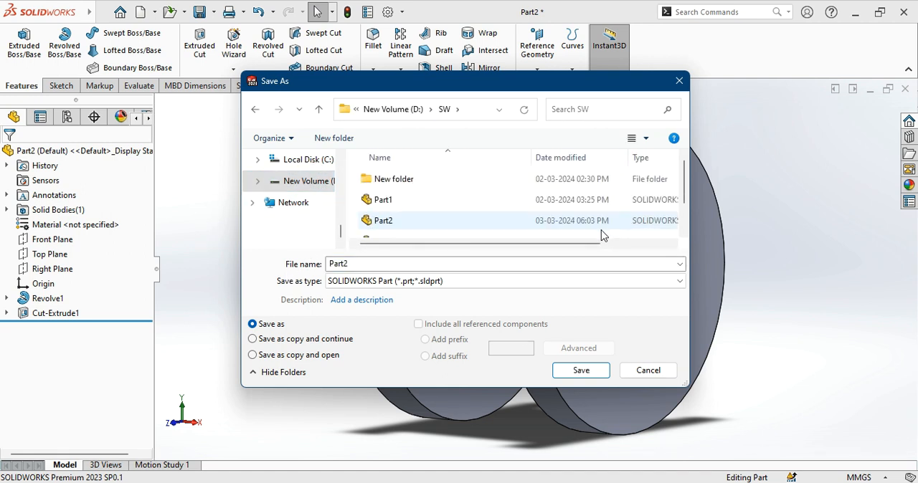
scroll(492, 231, down, 1)
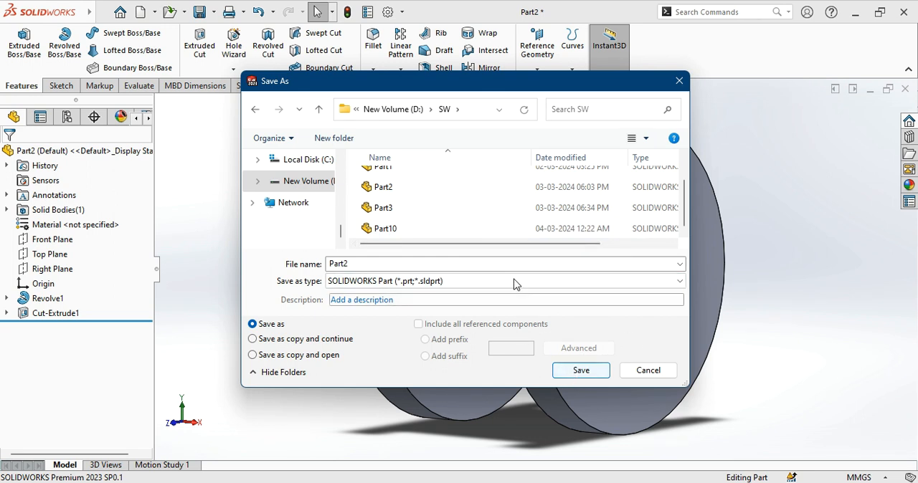
double_click(446, 264)
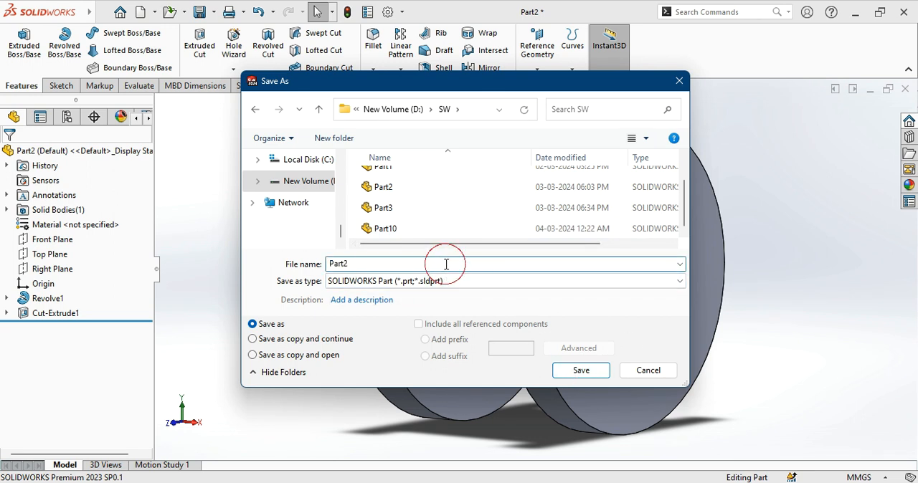
key(BackSpace)
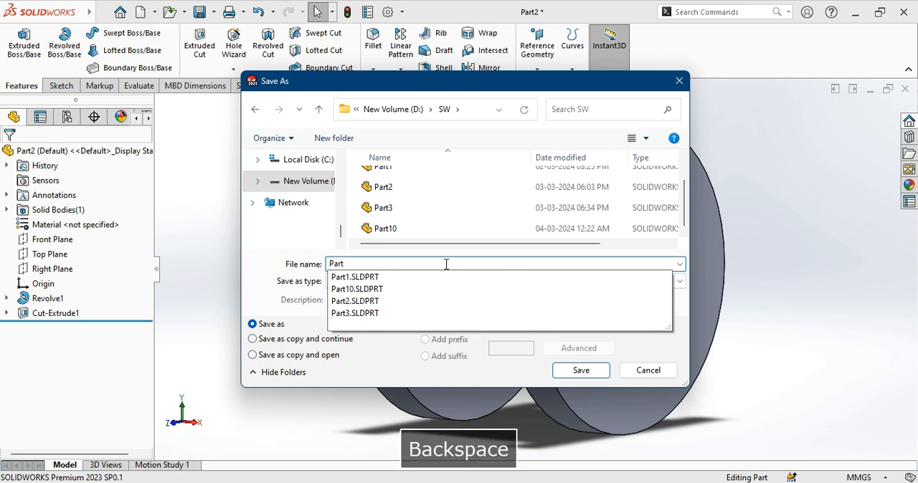
text(4)
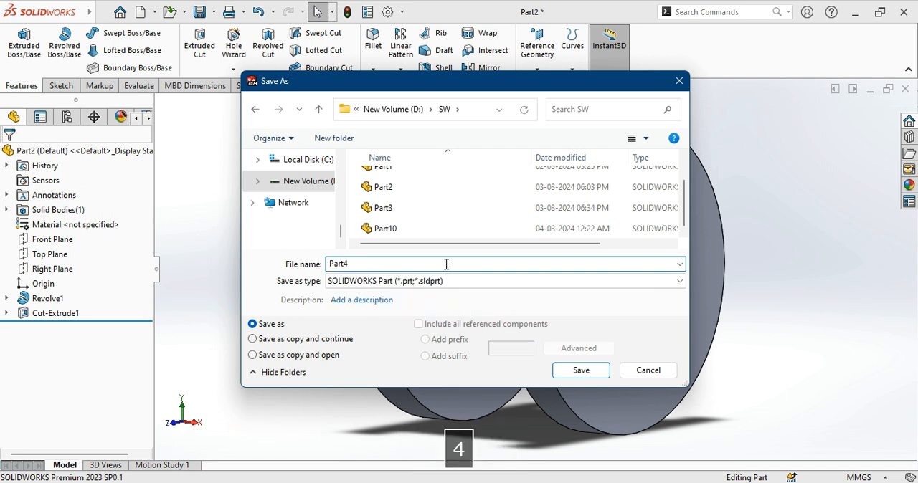
key(Return)
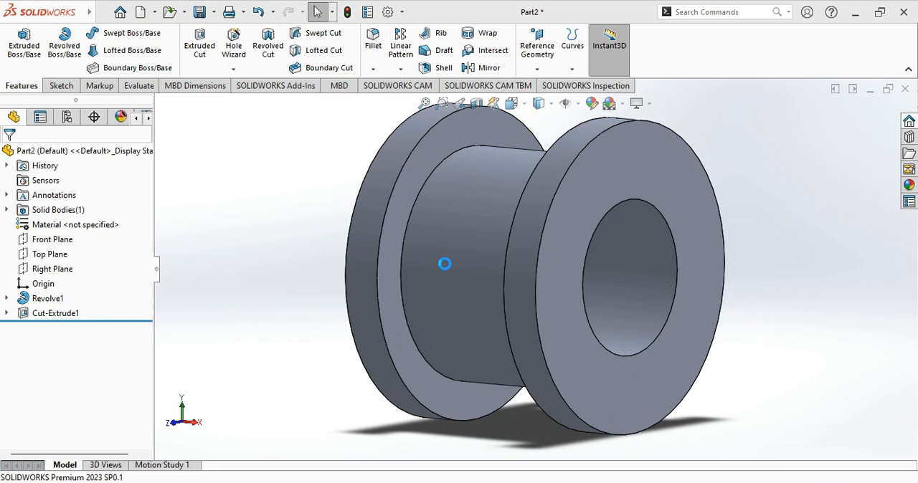
click(899, 91)
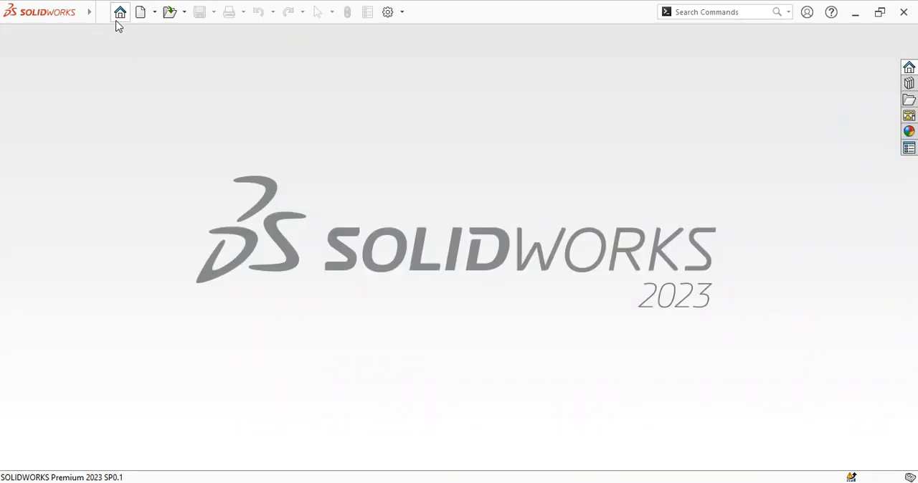
- Create a new part document and set its units to MMGS (millimeter, gram, second)
click(120, 18)
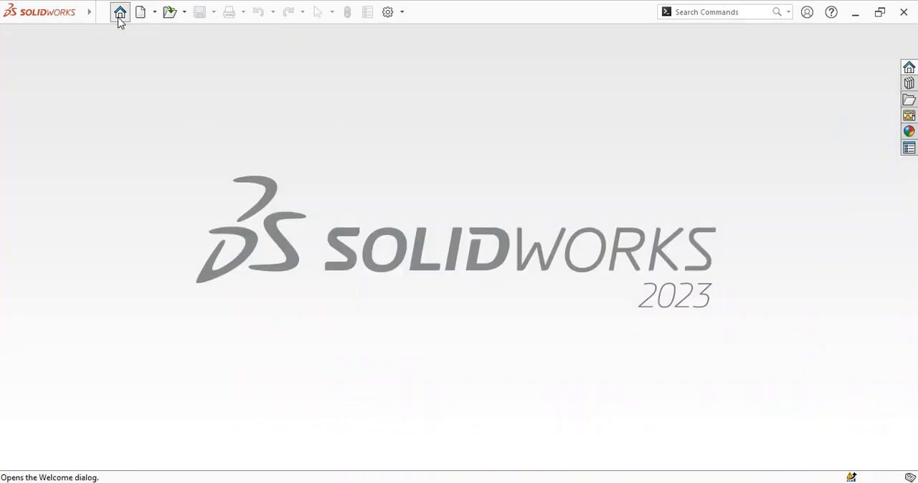
click(252, 120)
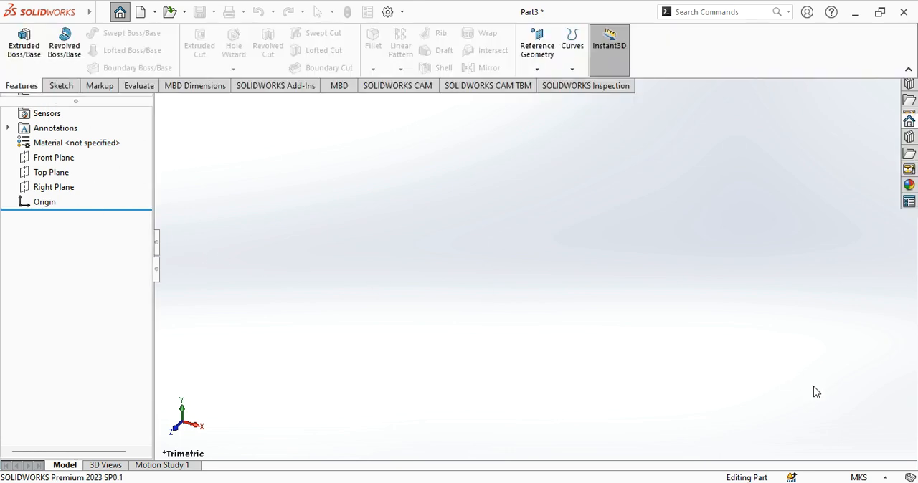
click(859, 478)
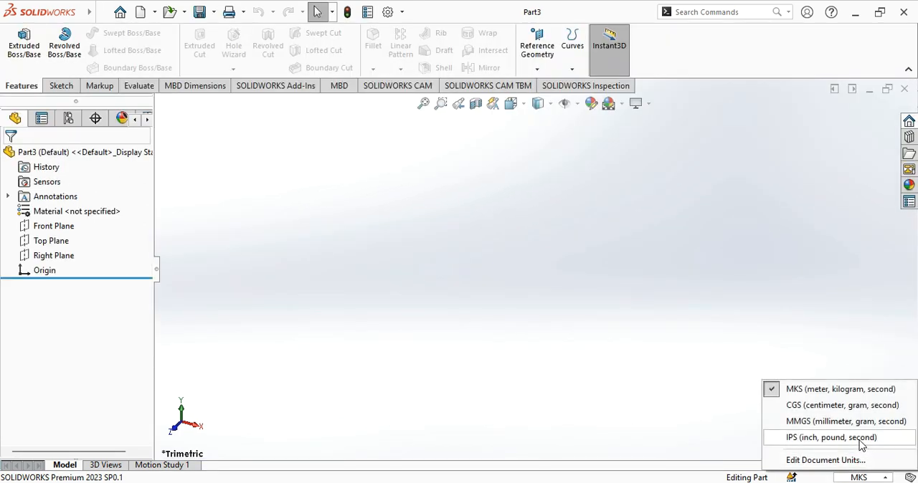
click(849, 420)
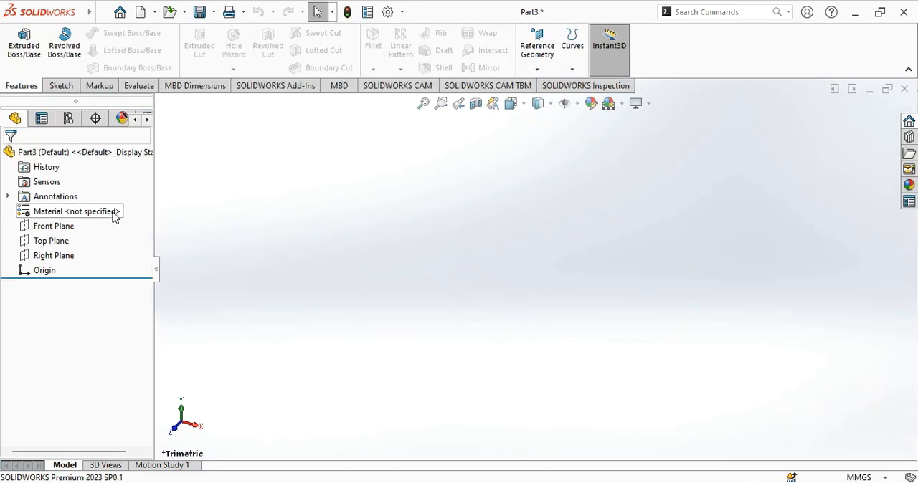
- Start a sketch on the Right Plane and draw a circle about 48 mm in diameter centred on the origin
click(59, 257)
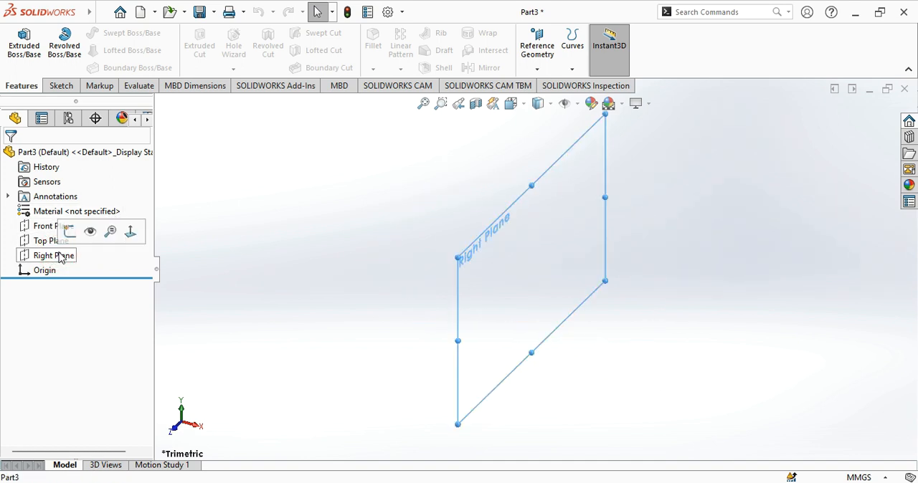
click(133, 232)
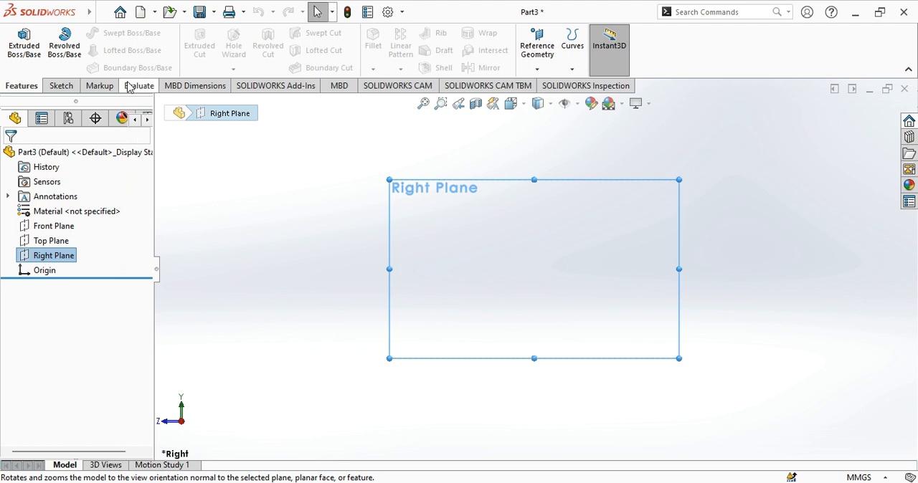
click(62, 86)
click(114, 36)
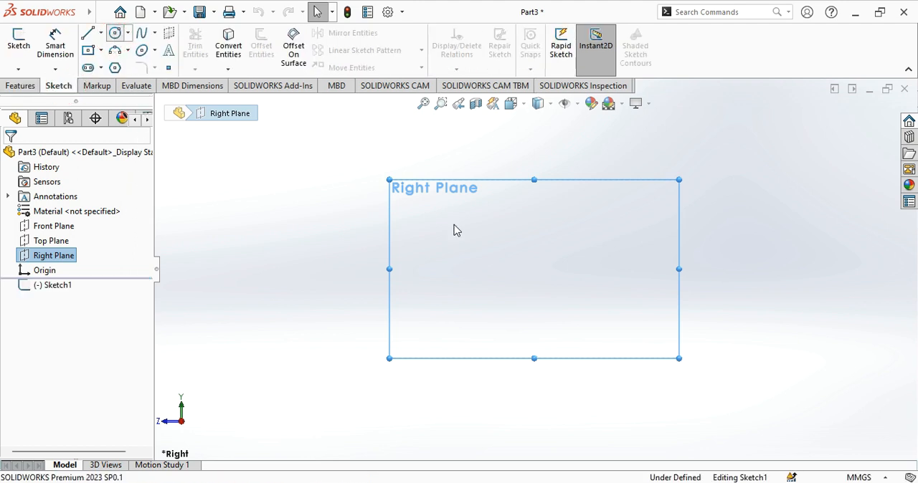
click(535, 269)
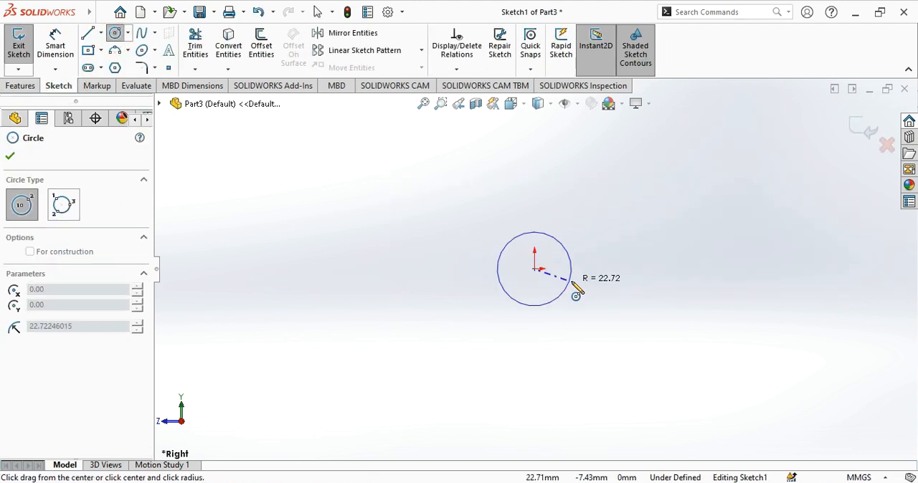
click(577, 289)
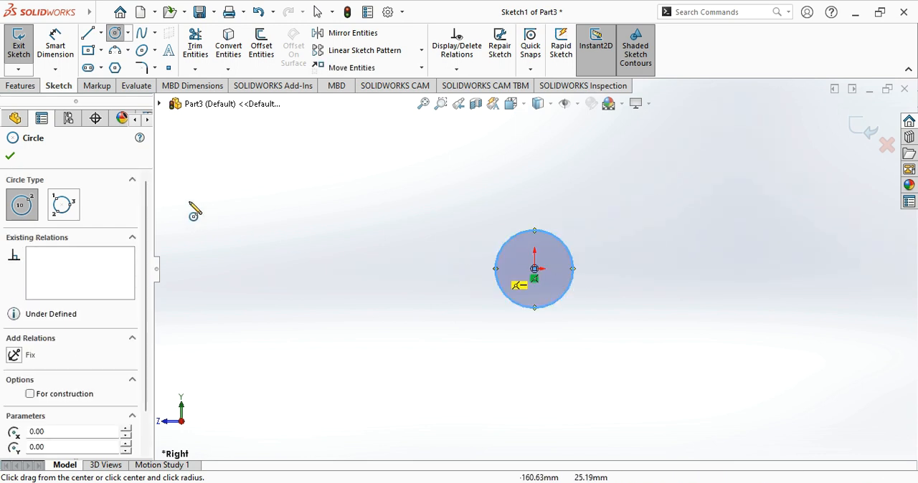
click(12, 159)
- Dimension the Right Plane circle's diameter and set it to 10 mm
click(56, 45)
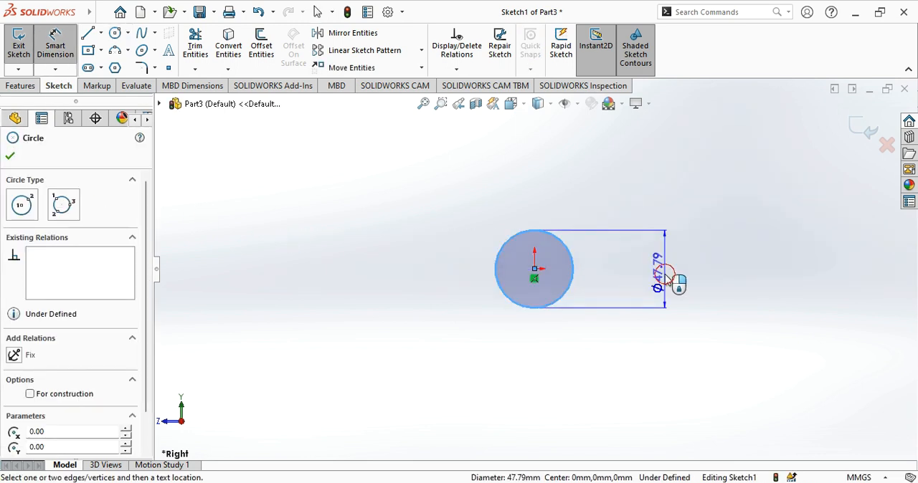
click(665, 282)
text(1)
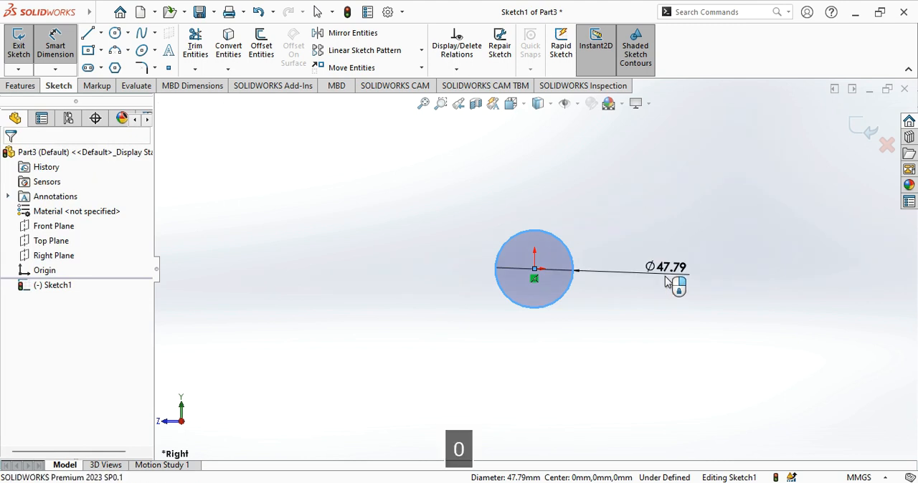
text(1)
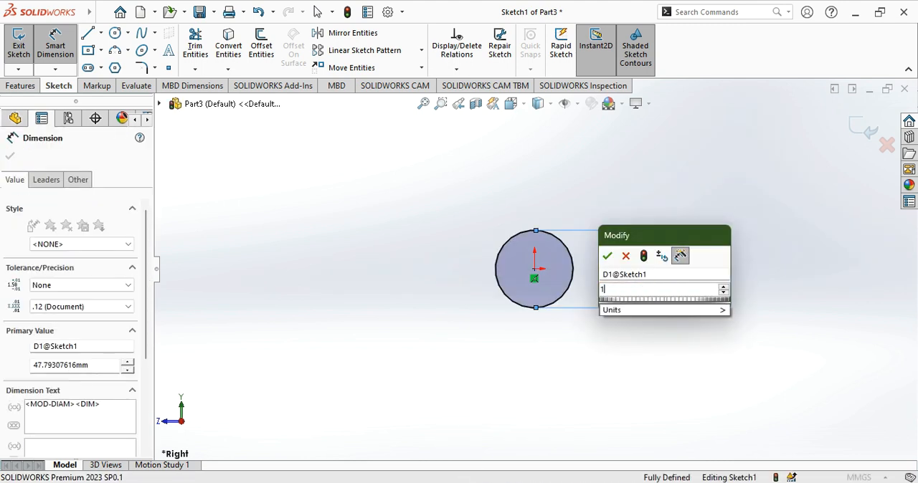
key(Return)
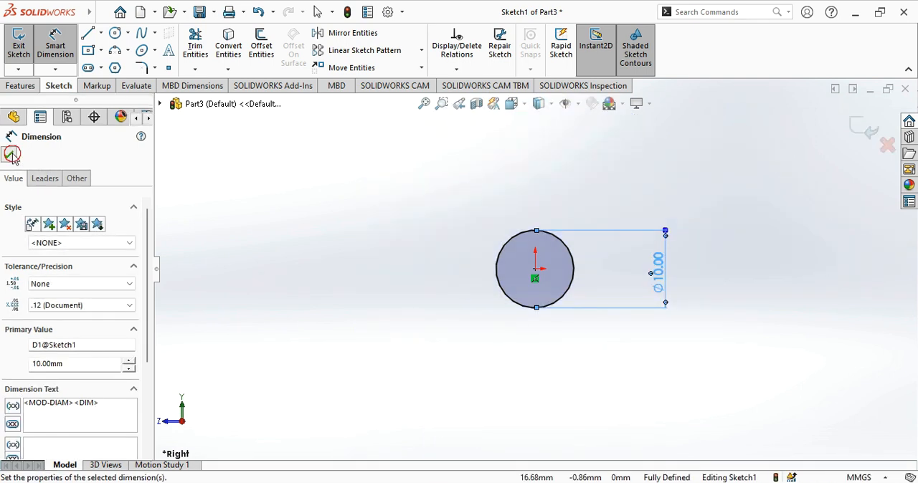
- Extrude the 10 mm circle 65 mm with the Mid Plane end condition to form a solid pin
click(10, 154)
click(21, 86)
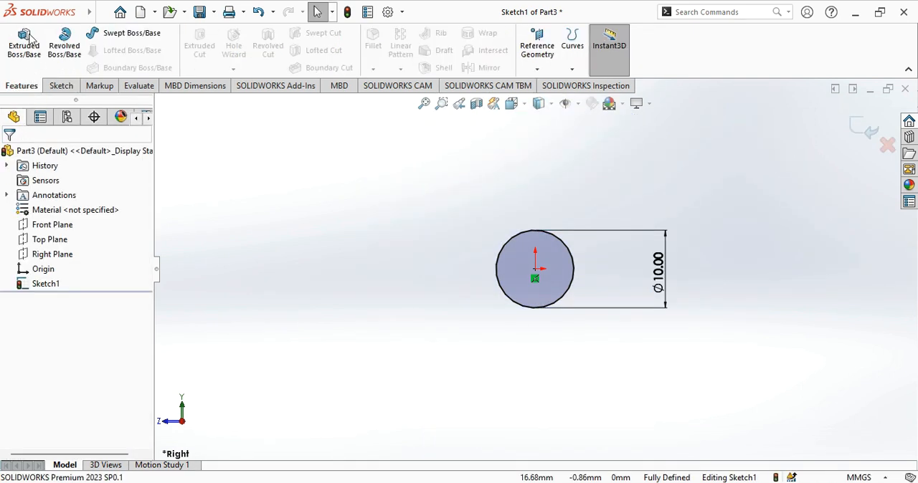
click(29, 41)
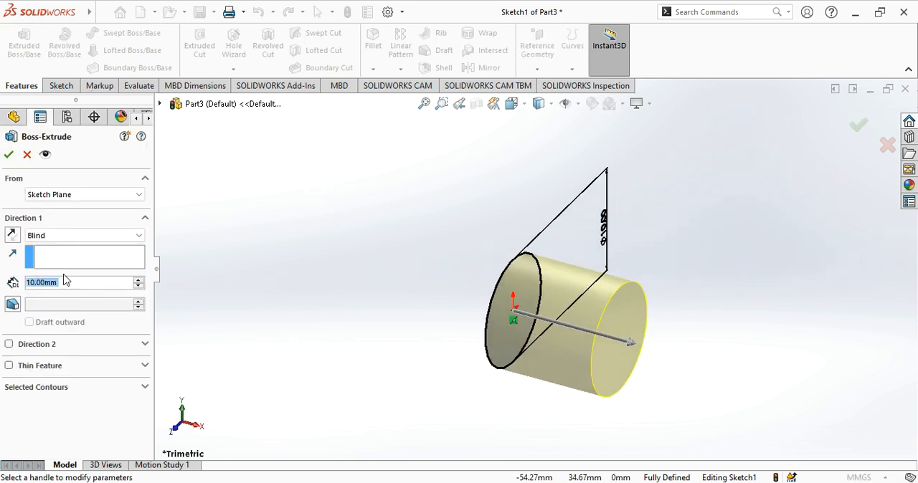
text(65)
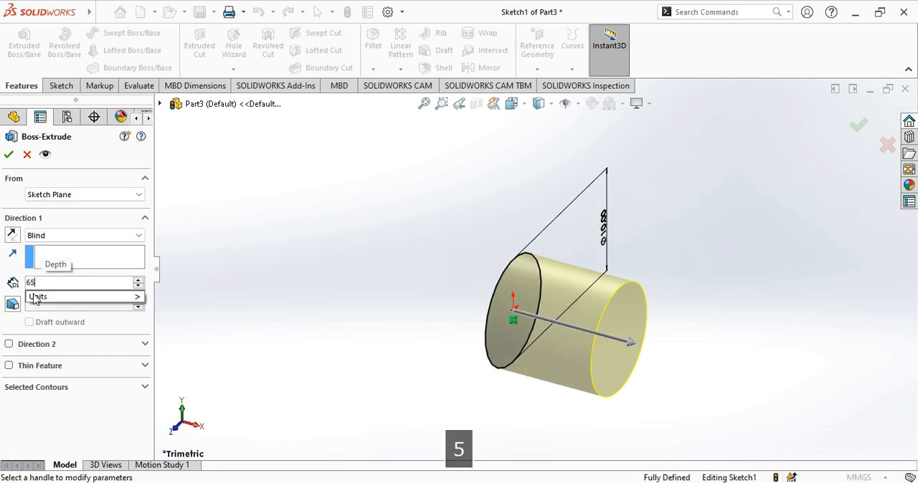
key(Return)
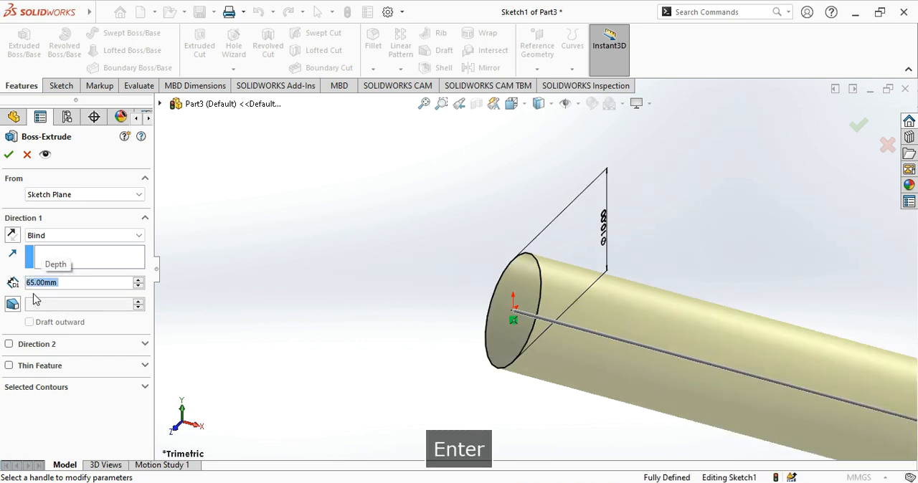
scroll(480, 247, up, 5)
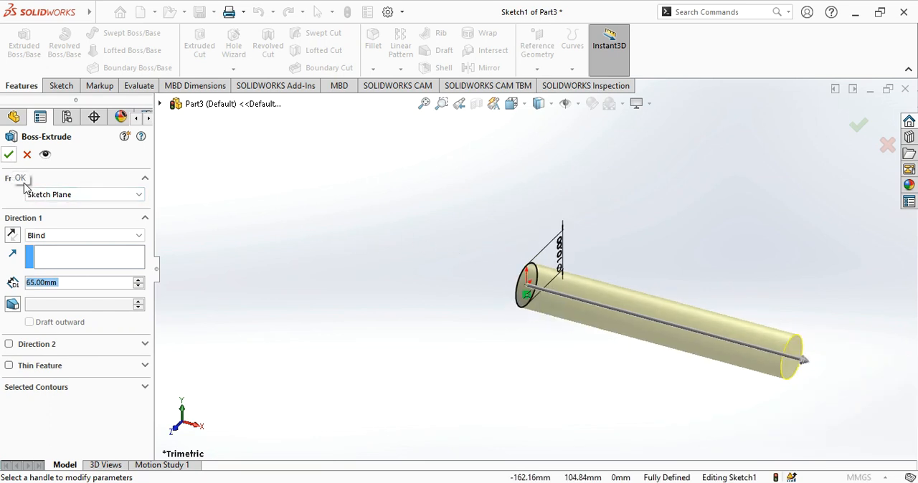
click(49, 238)
click(55, 294)
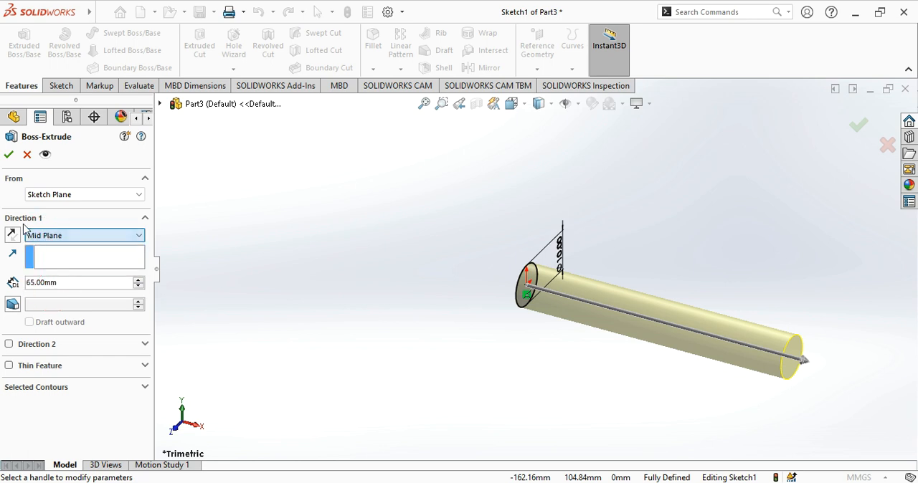
click(9, 156)
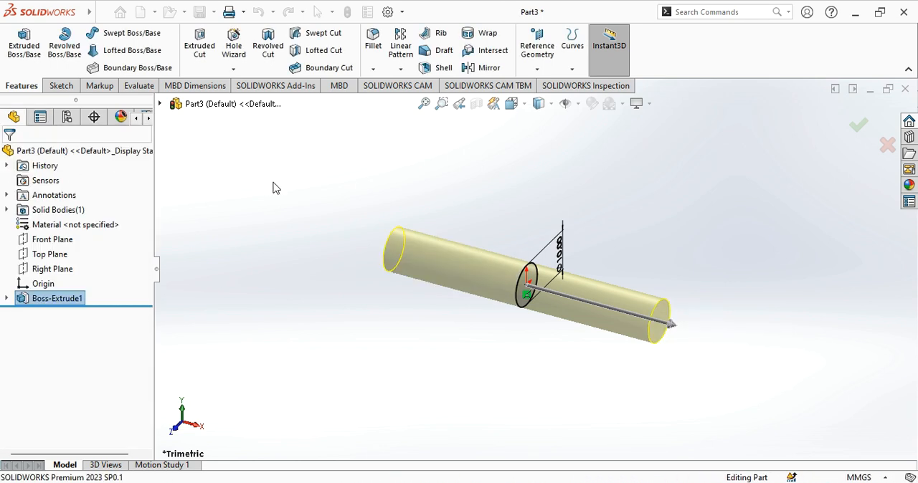
click(306, 204)
middle_drag(331, 210, 203, 164)
- Save the pin under the new name Part5 in the SW folder on drive D
click(214, 11)
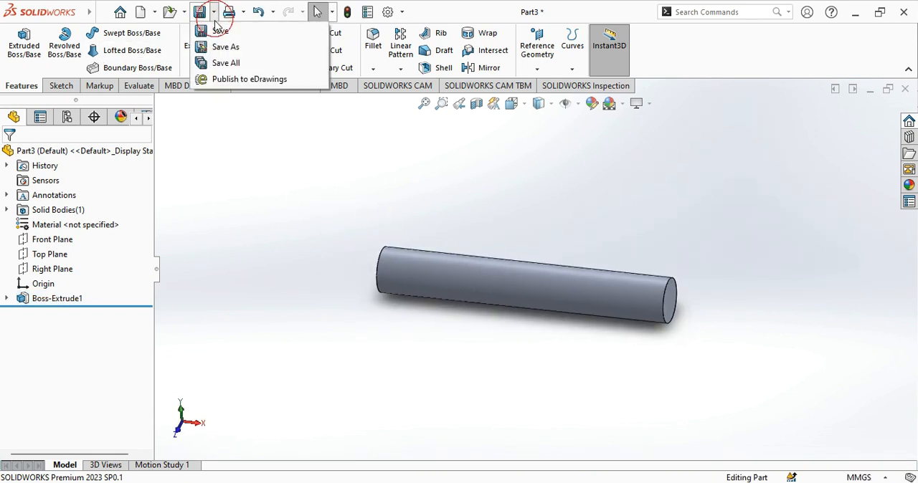
click(222, 47)
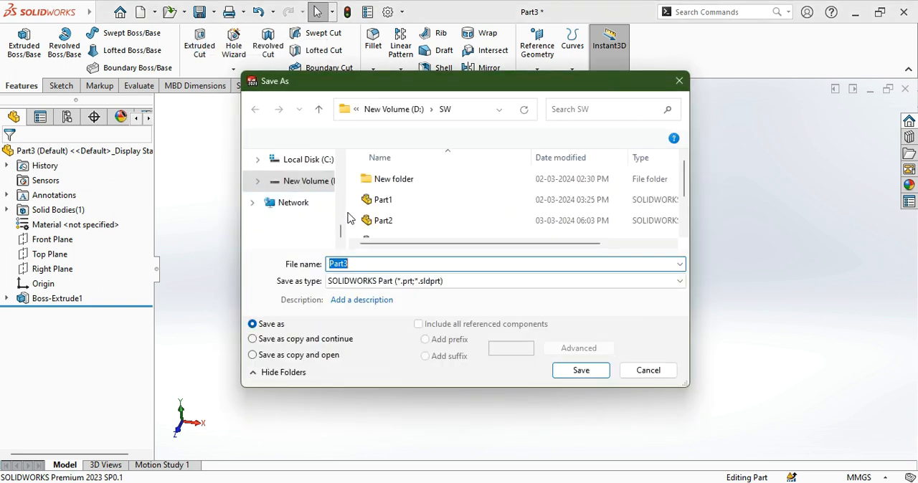
scroll(393, 233, down, 1)
scroll(393, 233, down, 1)
click(367, 263)
key(BackSpace)
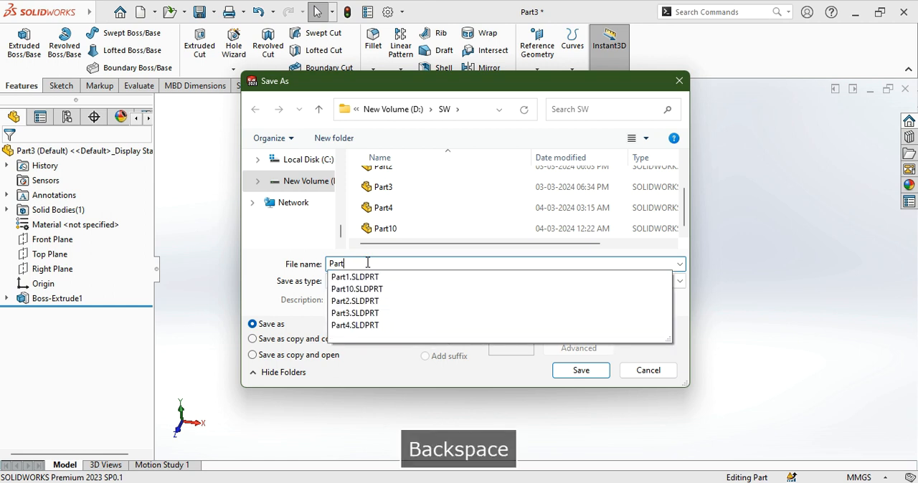
text(5)
key(Return)
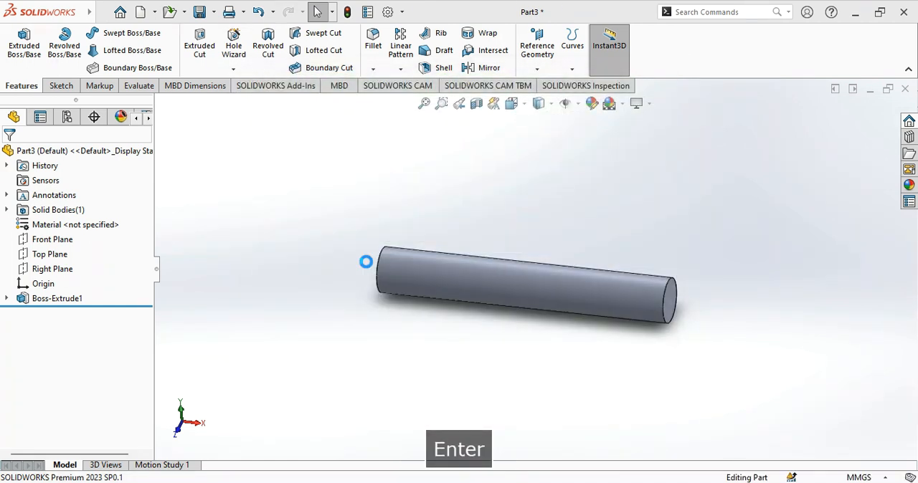